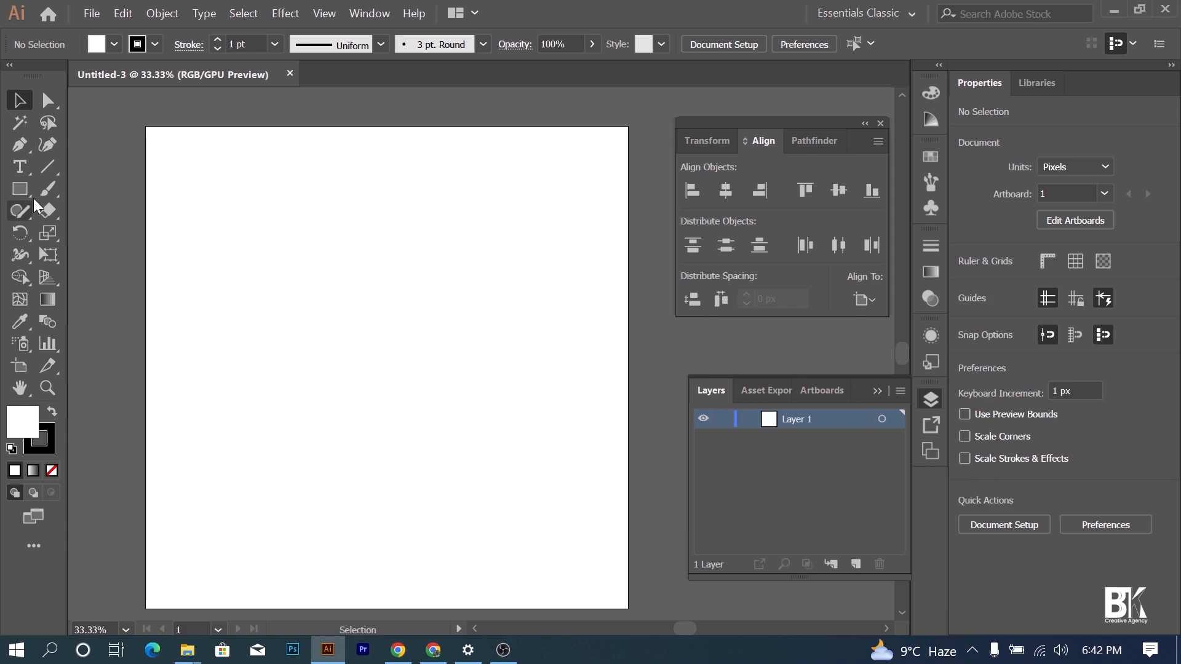
- Copy the city skyline image from the browser, paste it into the Illustrator document and position it over the artboard
click(433, 650)
right_click(632, 353)
click(688, 271)
click(328, 650)
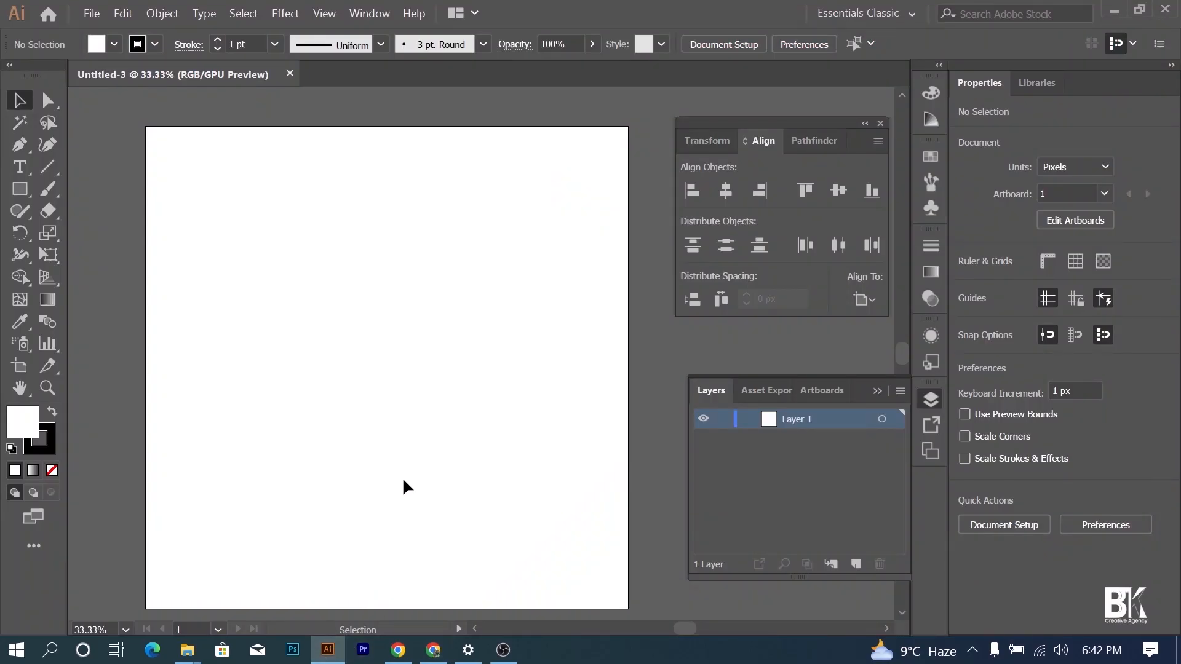
scroll(402, 478, down, 1)
key(ctrl+v)
scroll(418, 511, down, 1)
scroll(396, 499, up, 1)
drag(372, 482, 418, 469)
drag(371, 484, 420, 505)
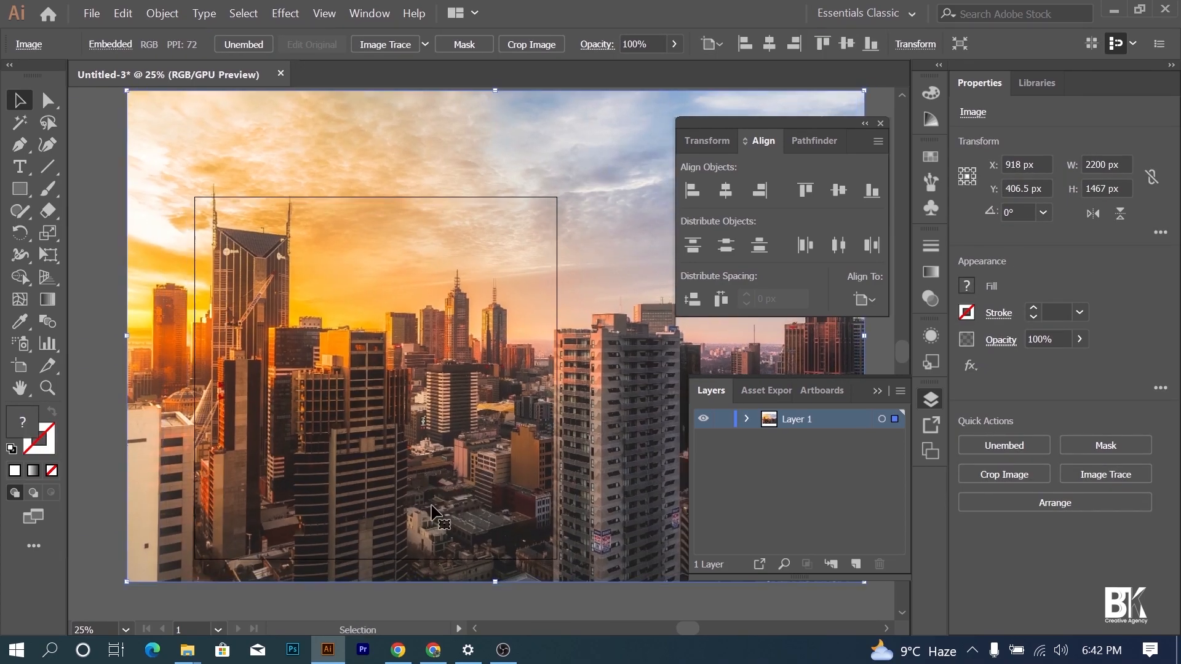
- Crop the city skyline image to the 1080 × 1080 px artboard
click(531, 45)
drag(648, 177, 551, 203)
drag(129, 565, 196, 555)
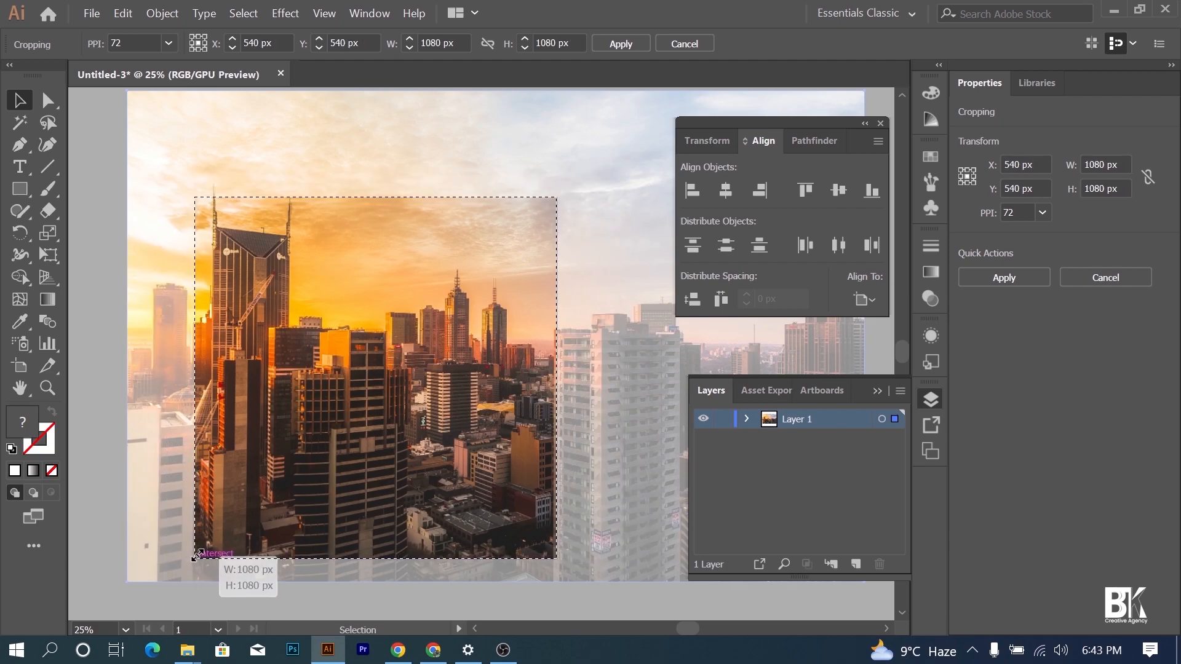
- Draw a 1080 × 1080 px rectangle over the whole artboard and fill it with black
click(19, 188)
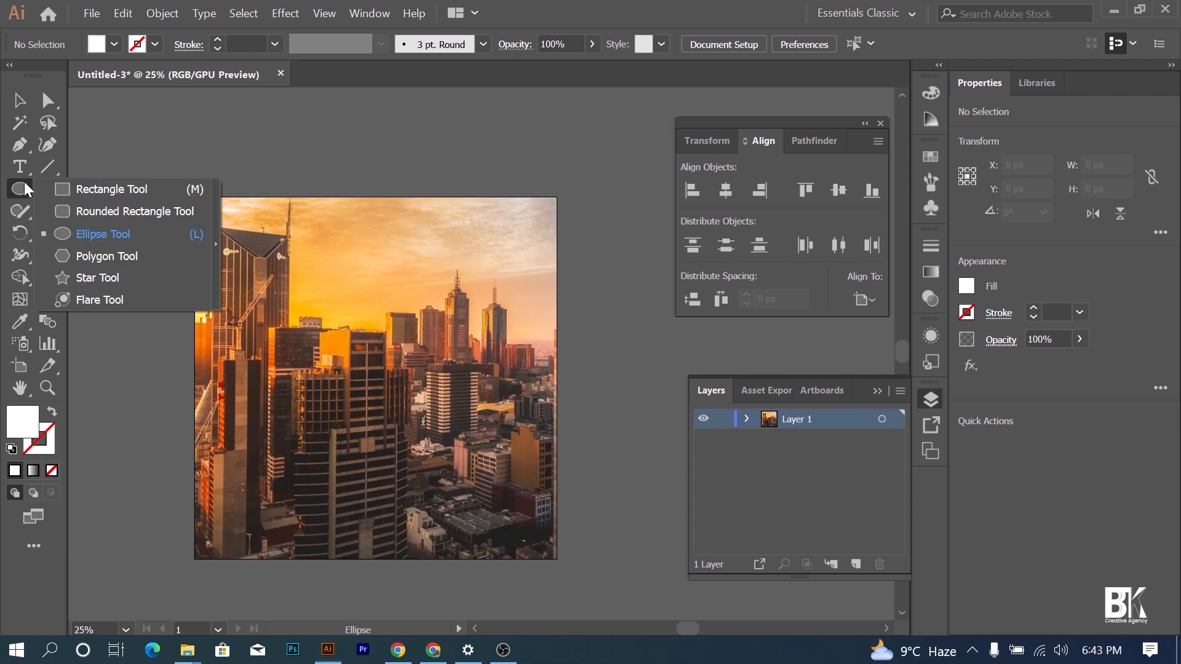
click(92, 189)
drag(195, 197, 557, 558)
click(114, 44)
click(51, 75)
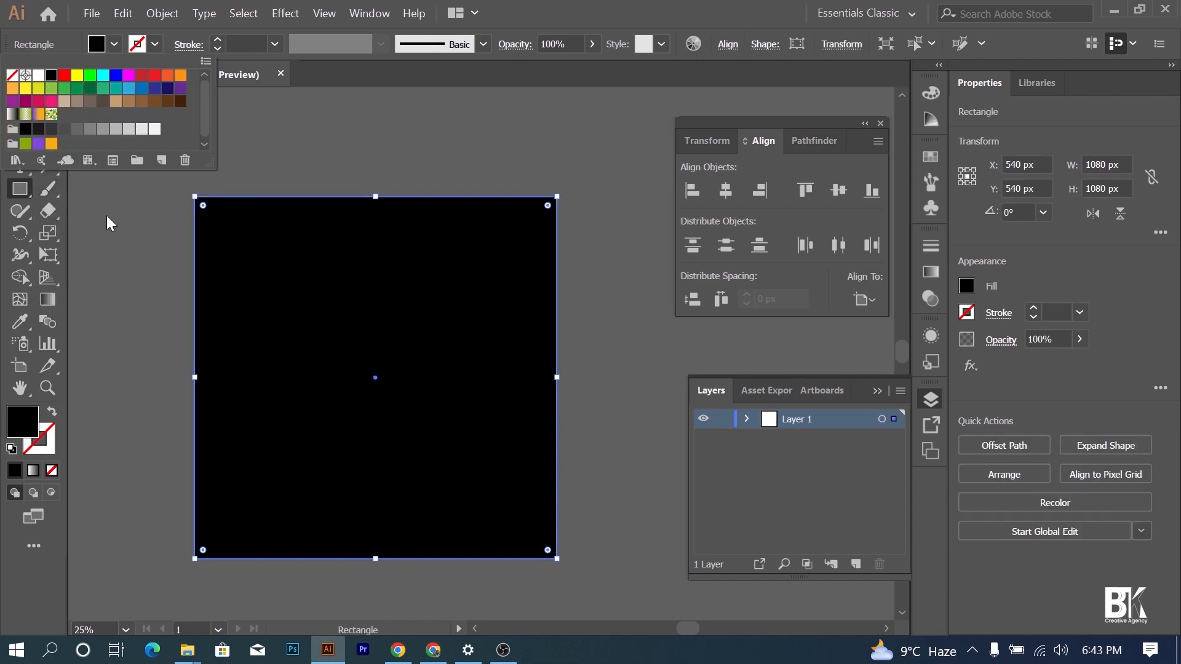
- Lower the black rectangle's opacity to 93% and deselect it
key(Escape)
key(v)
drag(588, 65, 583, 67)
click(563, 136)
scroll(393, 374, up, 1)
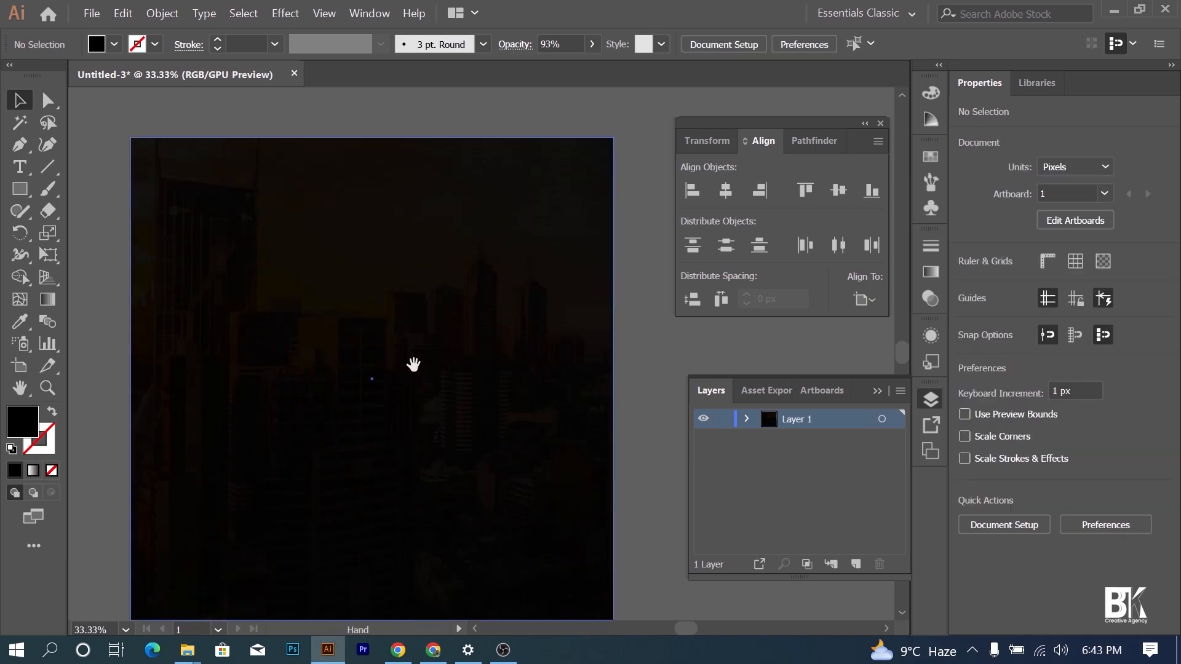
scroll(409, 356, down, 1)
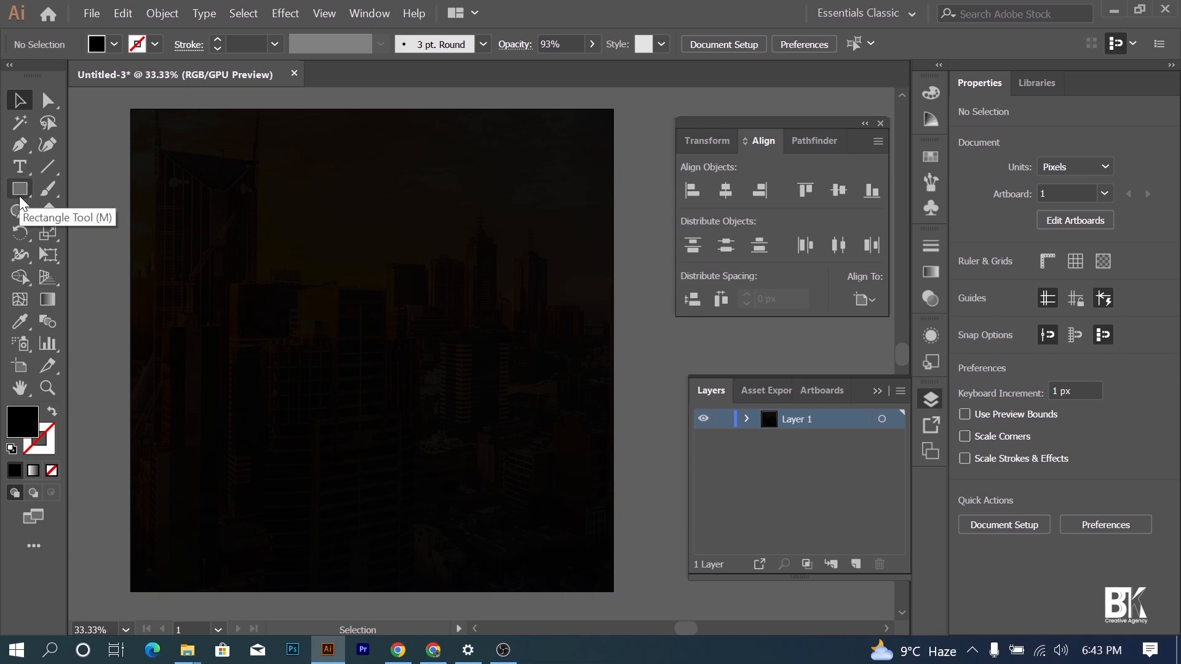
- Draw a circle about 386 px wide near the middle of the artboard and fill it with red
drag(19, 191, 80, 233)
drag(356, 316, 413, 401)
click(115, 44)
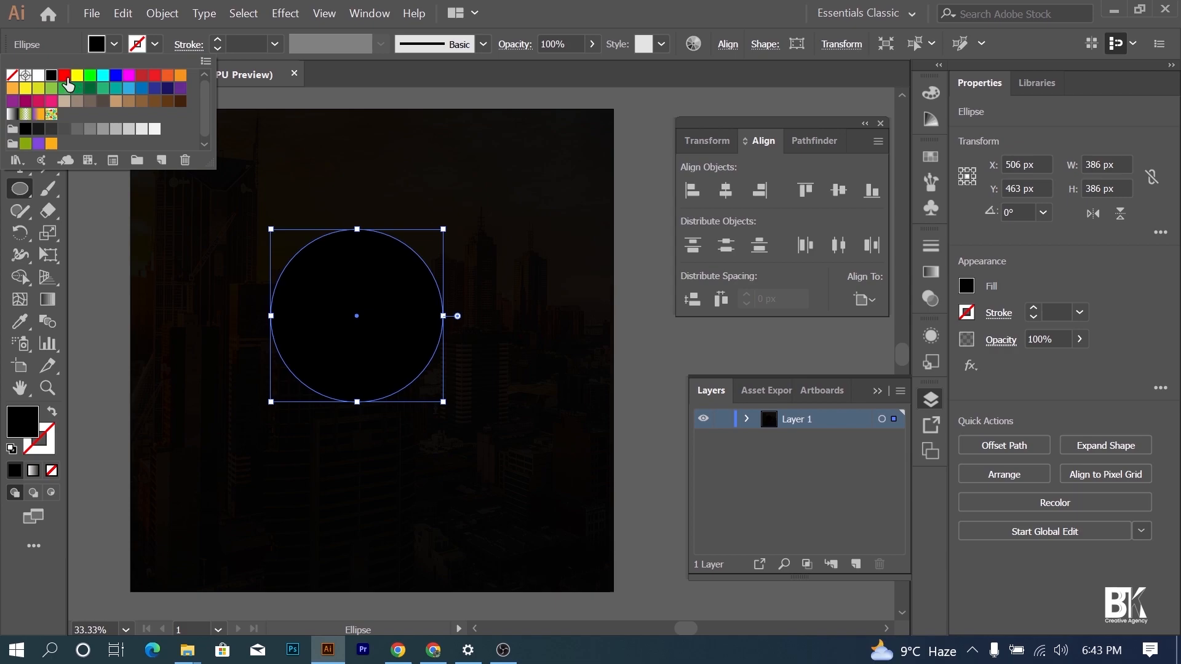
click(68, 87)
- Duplicate the red circle twice, shrink both copies and arrange them overlapping below the large circle, one on each side
click(342, 367)
drag(385, 365, 464, 456)
drag(521, 493, 508, 489)
drag(458, 431, 354, 461)
drag(399, 504, 380, 486)
drag(377, 473, 403, 469)
click(478, 414)
- Group the three red circles, centre the group horizontally and vertically on the artboard, and ungroup it
click(431, 372)
shift+click(395, 319)
shift+click(355, 411)
drag(355, 410, 349, 405)
key(ctrl+g)
click(725, 46)
click(575, 95)
click(687, 96)
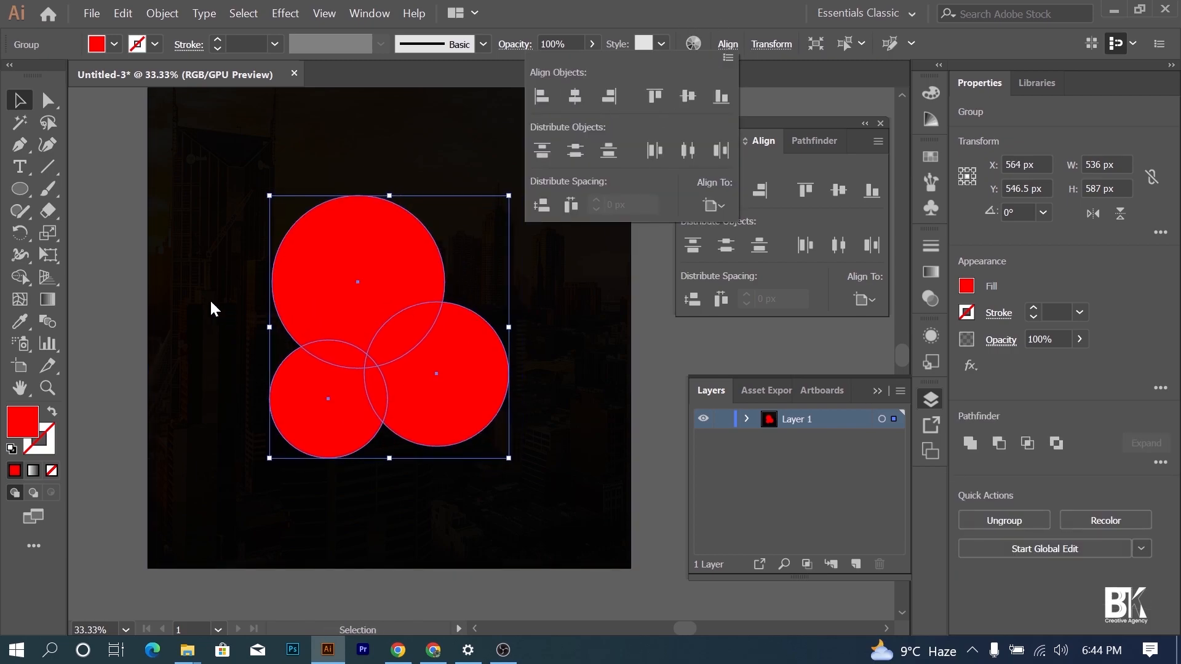
click(127, 273)
click(332, 390)
key(ctrl+shift+g)
- Place brush preset.png from the Downloads folder behind the red circles and enlarge it to about 835 px wide
click(125, 371)
click(344, 258)
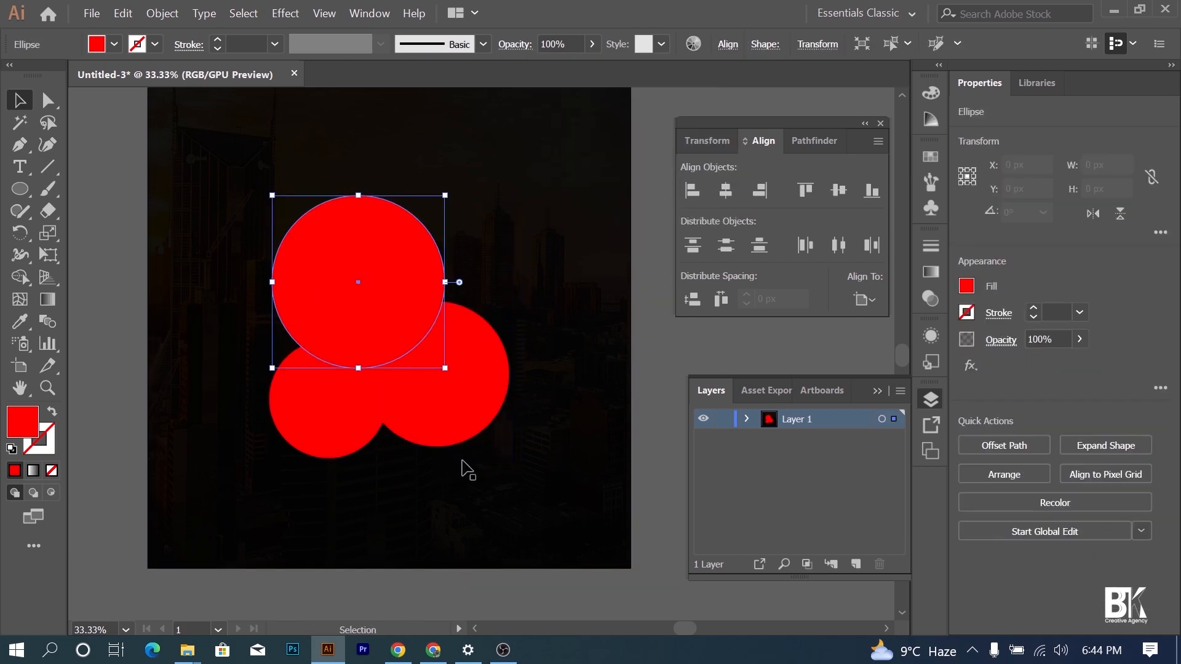
mouse_move(187, 650)
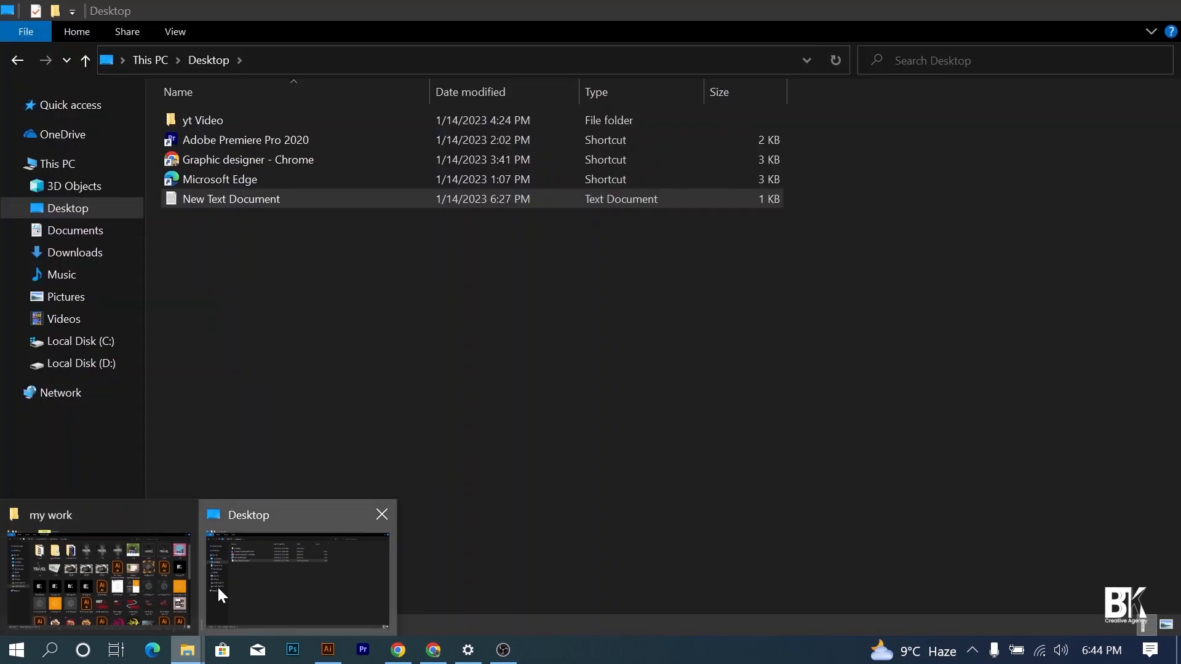
click(216, 585)
click(102, 252)
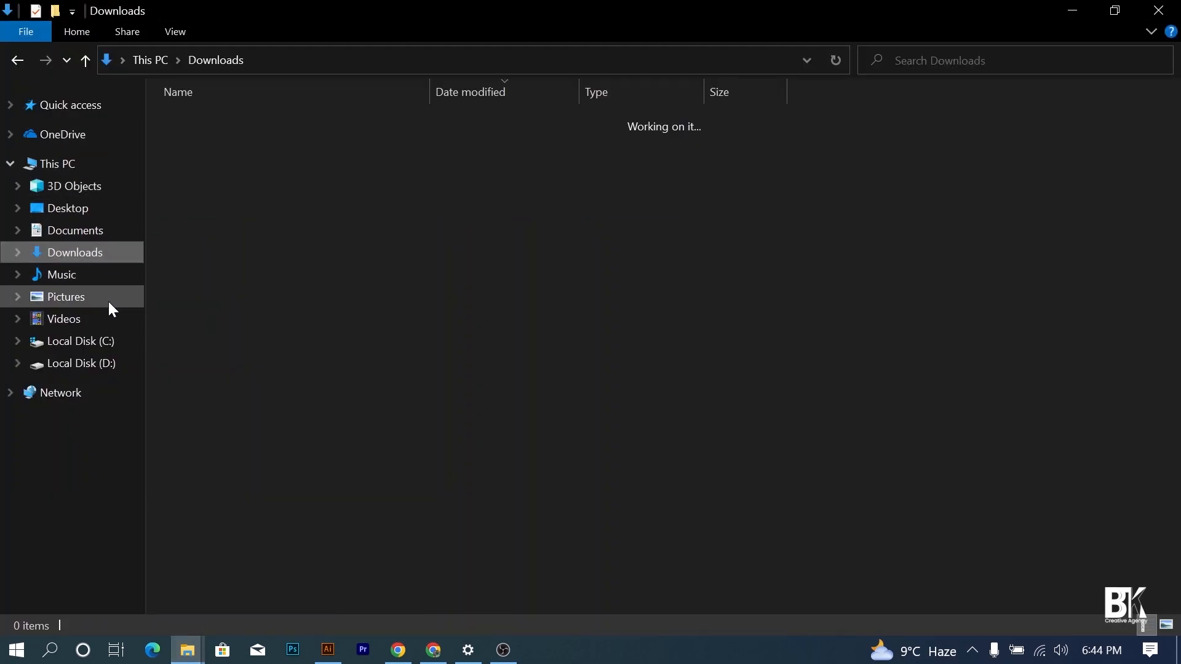
mouse_move(227, 150)
mouse_down()
mouse_move(245, 149)
mouse_move(434, 626)
mouse_move(328, 647)
mouse_move(312, 381)
mouse_move(408, 385)
mouse_up()
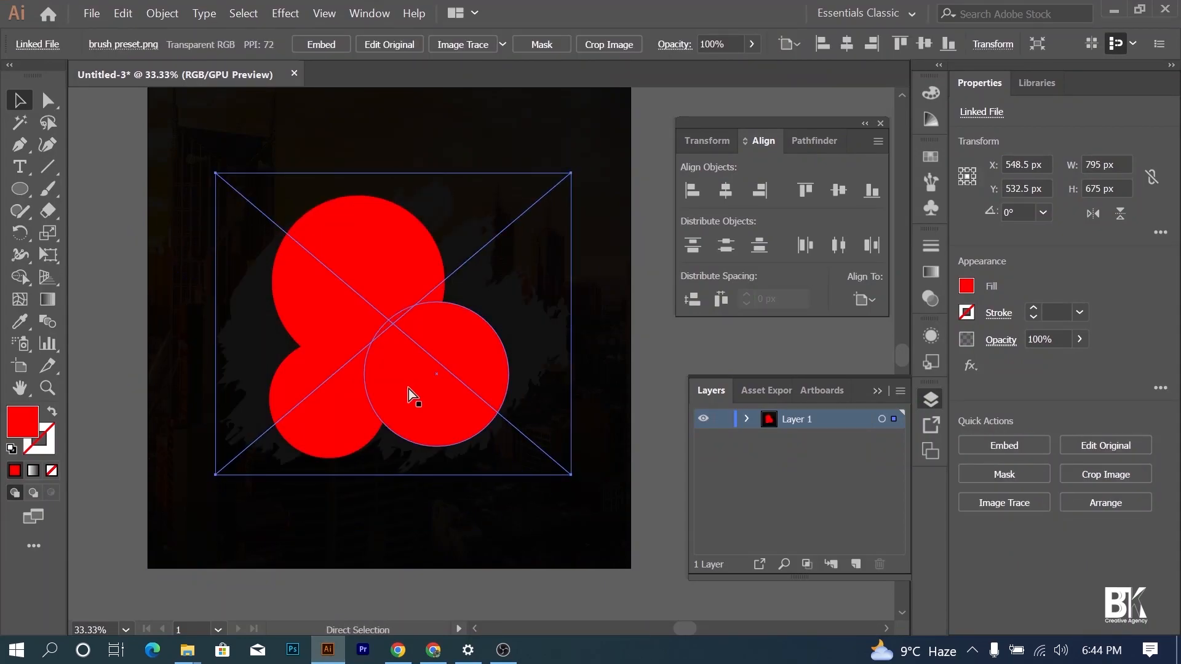
drag(571, 475, 581, 485)
key(ctrl+minus)
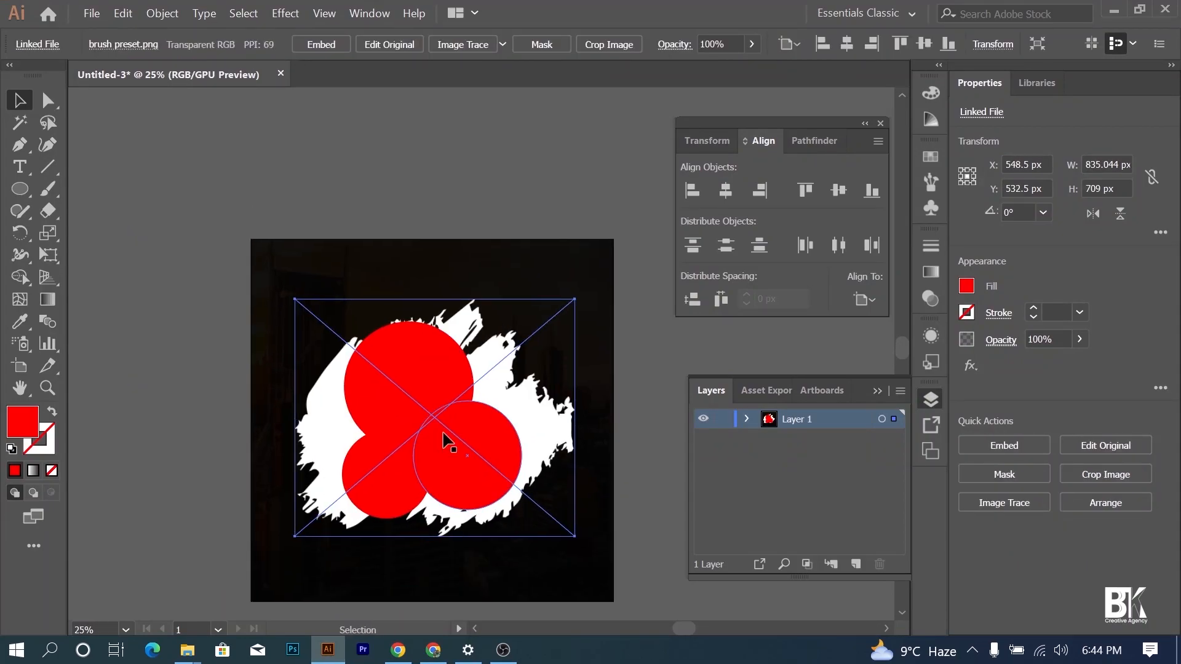
- Resize the white brush stroke behind the circles to about 749 px wide and deselect it
click(203, 427)
scroll(406, 409, up, 1)
click(557, 379)
drag(603, 556, 612, 562)
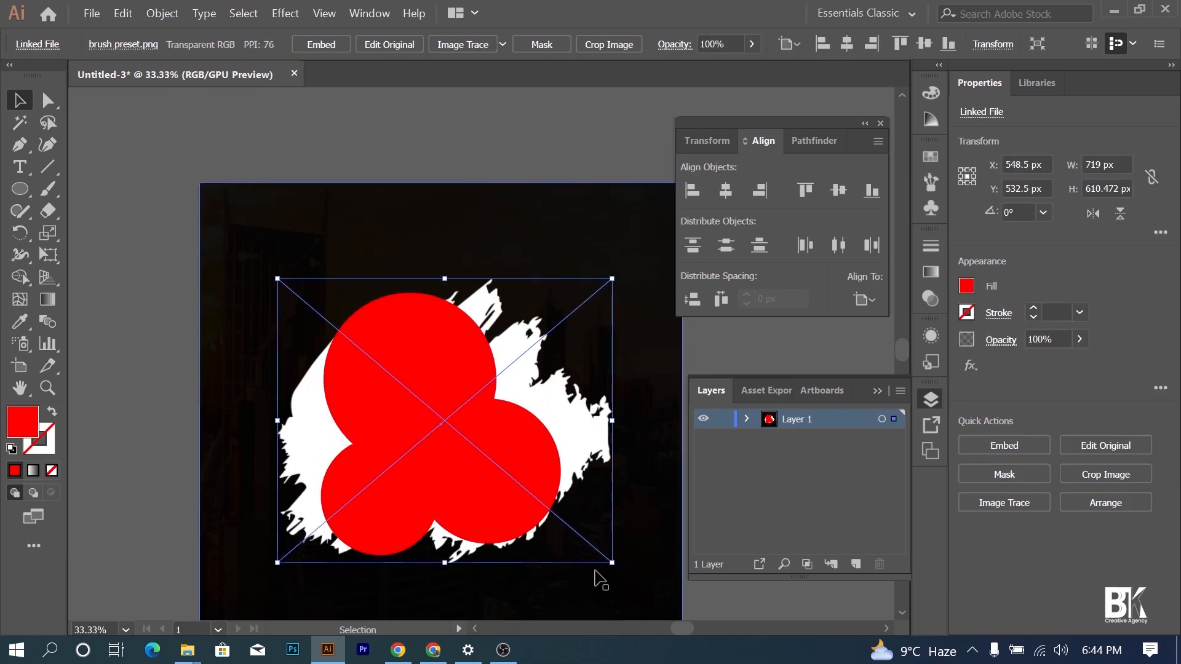
click(139, 378)
click(436, 403)
click(240, 385)
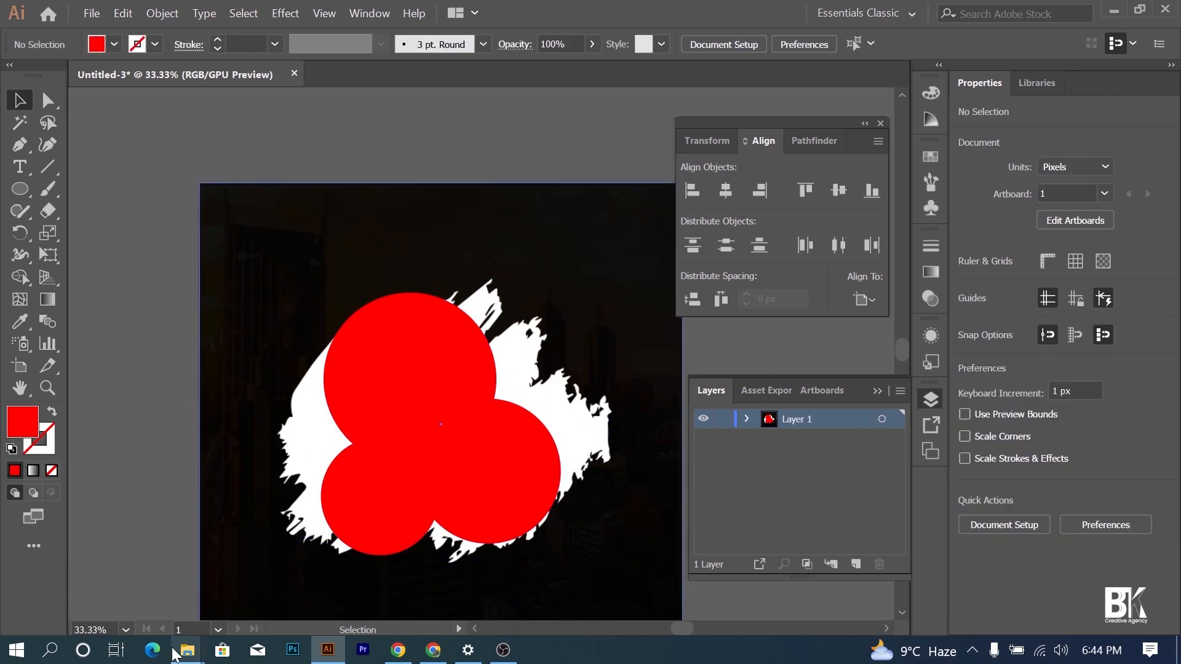
- Place the Untitled-12 kebab photo from the yt Video folder over the circles and lower its opacity to 11%
mouse_move(195, 657)
click(289, 595)
drag(617, 145, 405, 467)
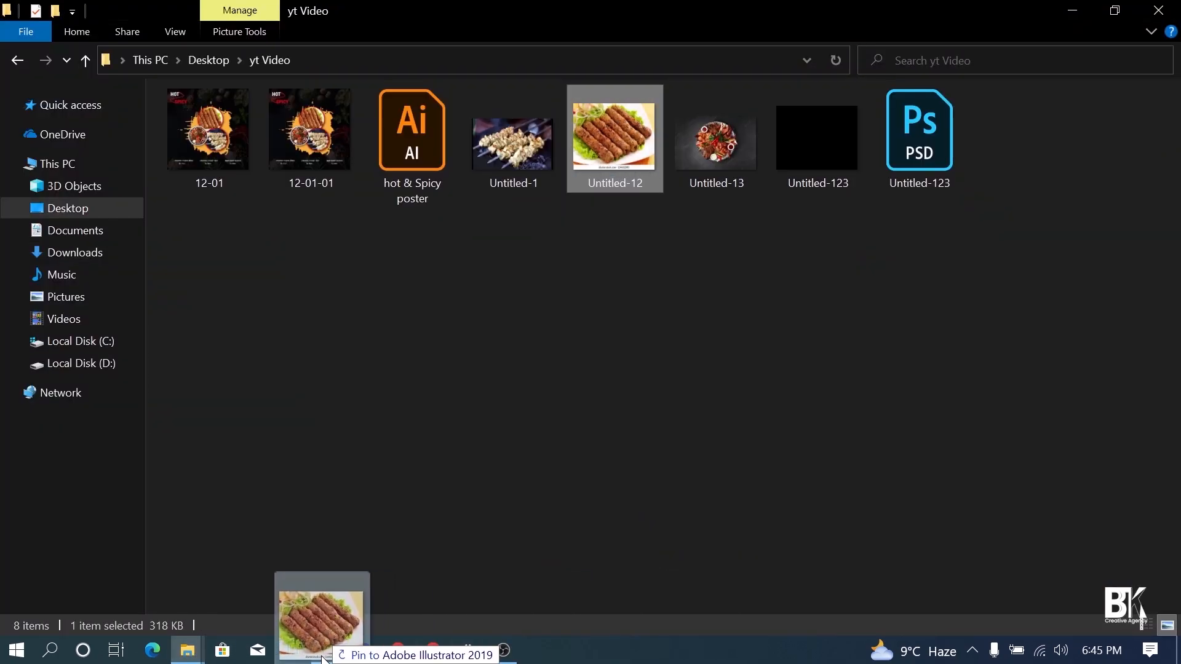
drag(474, 489, 412, 428)
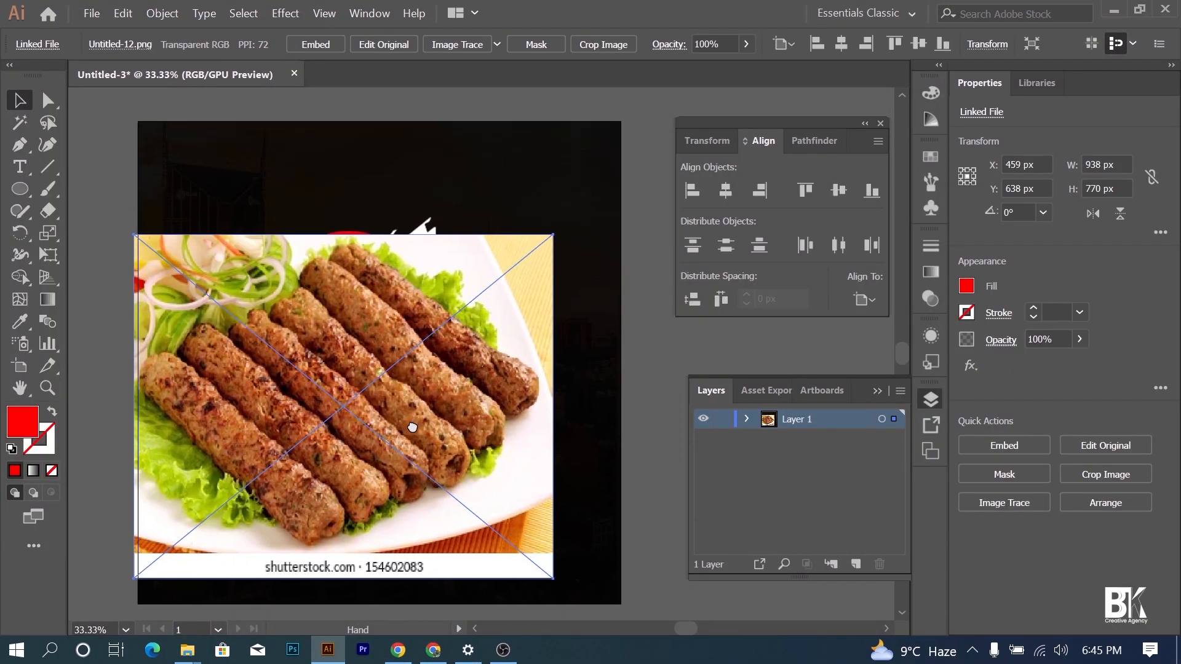
drag(424, 303, 429, 300)
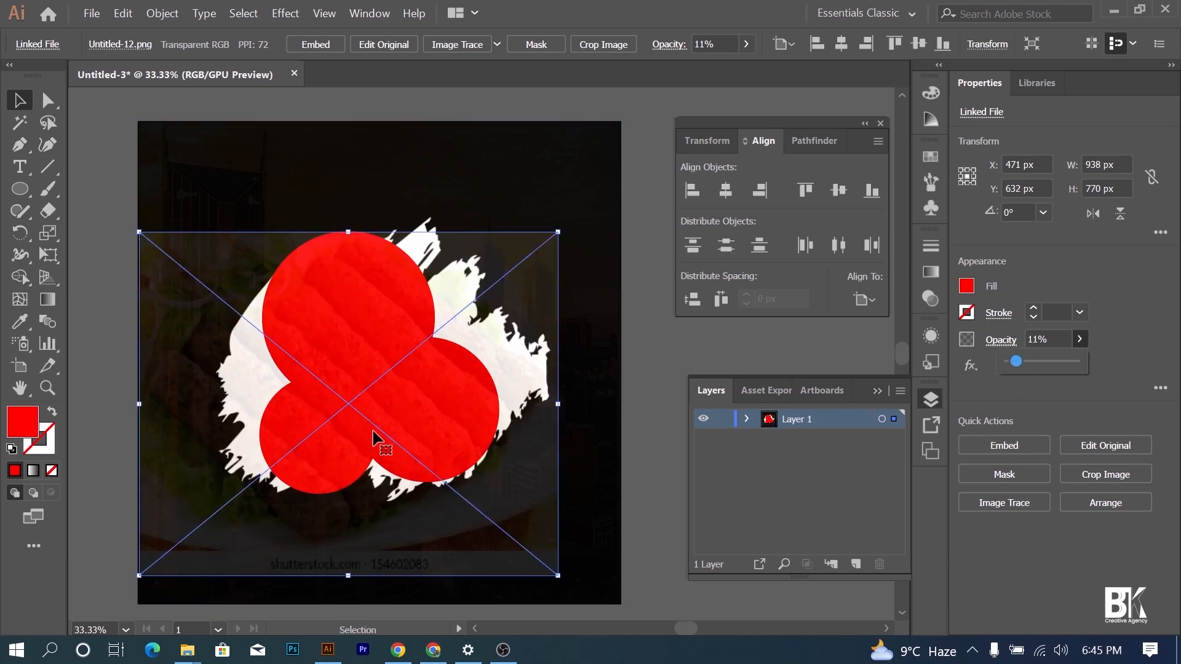
- Scale the kebab photo down to about 385 px wide and move it over the lower-right red circle
drag(377, 438, 449, 435)
drag(205, 231, 274, 334)
scroll(463, 467, up, 2)
drag(423, 441, 444, 484)
scroll(444, 485, down, 1)
drag(414, 466, 452, 468)
key(shift+Right)
key(shift+Right)
key(shift+Right)
key(shift+Right)
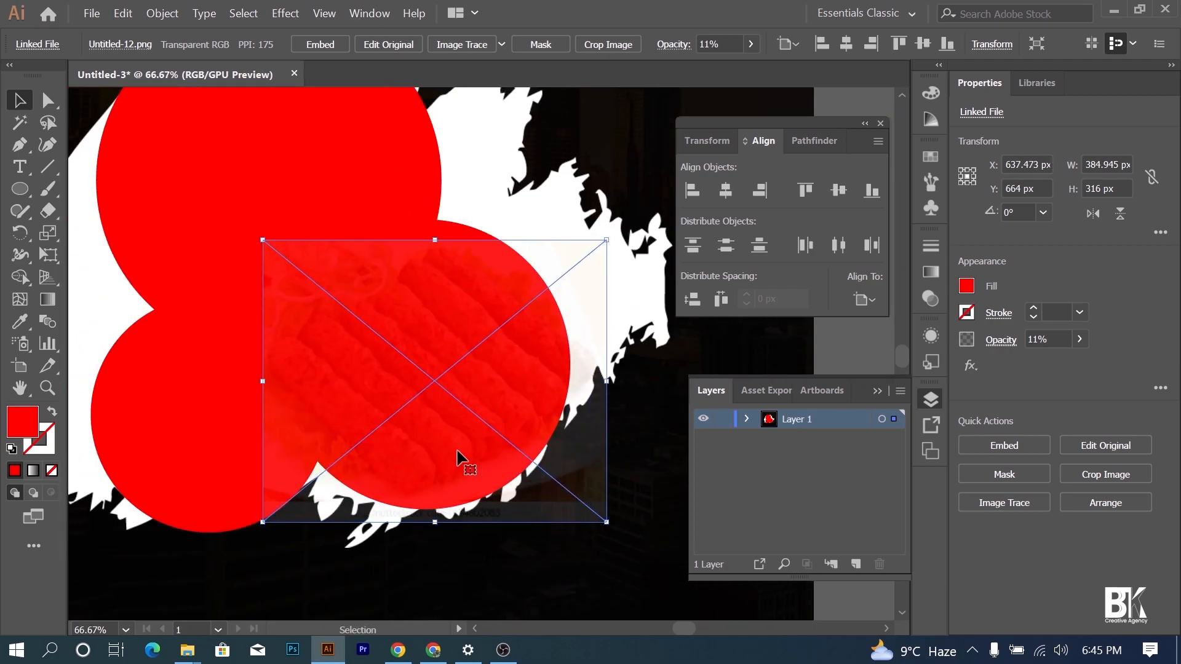
- Enlarge the kebab photo to about 434 × 356 px and reposition it to cover the lower-right circle
drag(438, 241, 438, 233)
drag(445, 367, 445, 350)
drag(620, 514, 541, 490)
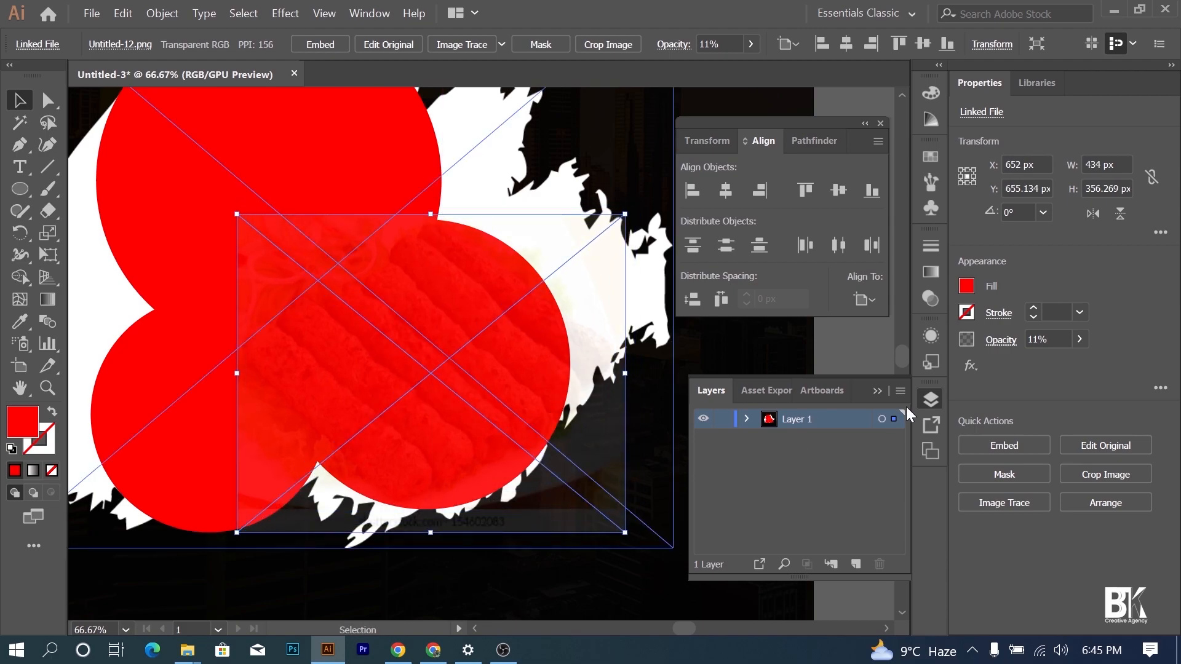
- Duplicate the lower-right red circle in place and bring one copy in front of the locked kebab photo
click(746, 419)
click(703, 439)
click(702, 439)
click(491, 399)
key(ctrl+c)
key(ctrl+f)
click(702, 439)
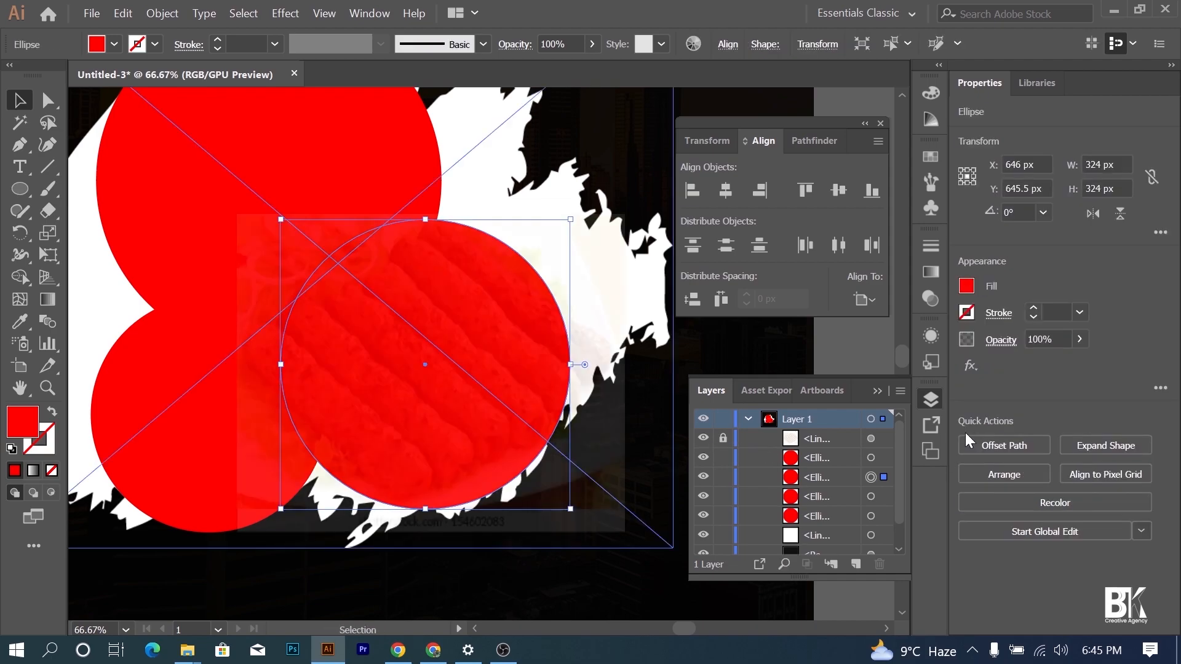
key(ctrl+shift+a)
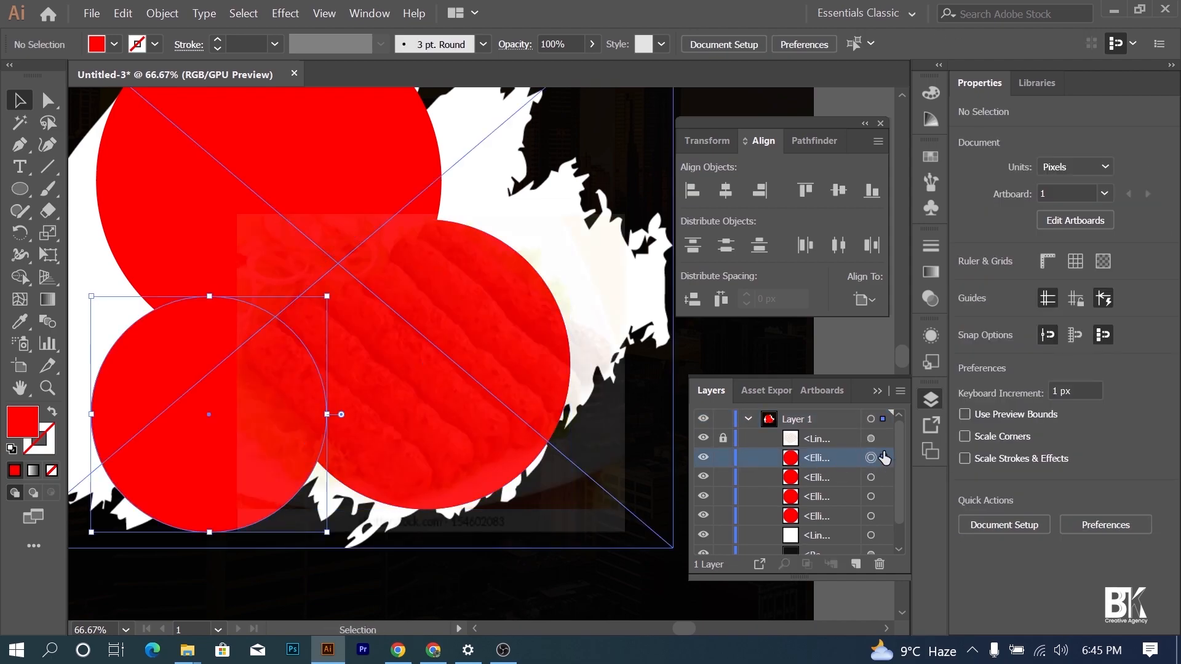
click(871, 477)
key(ctrl+shift+])
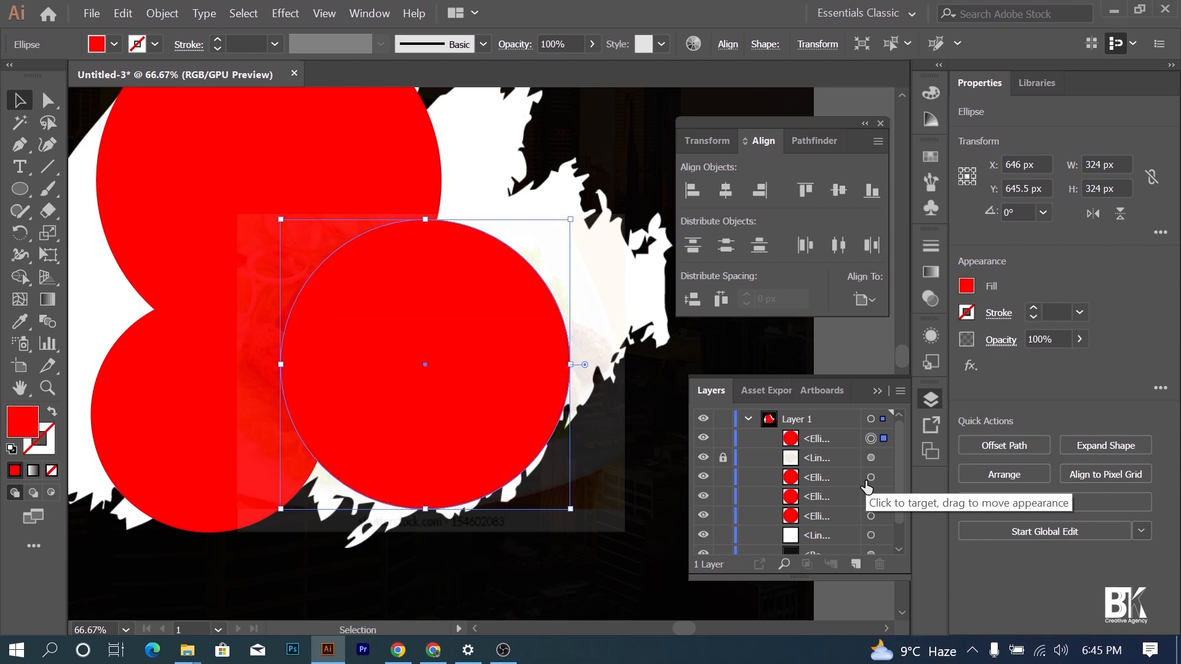
- Restore the kebab photo's opacity to 100% and clip it with the red circle in front of it
click(652, 480)
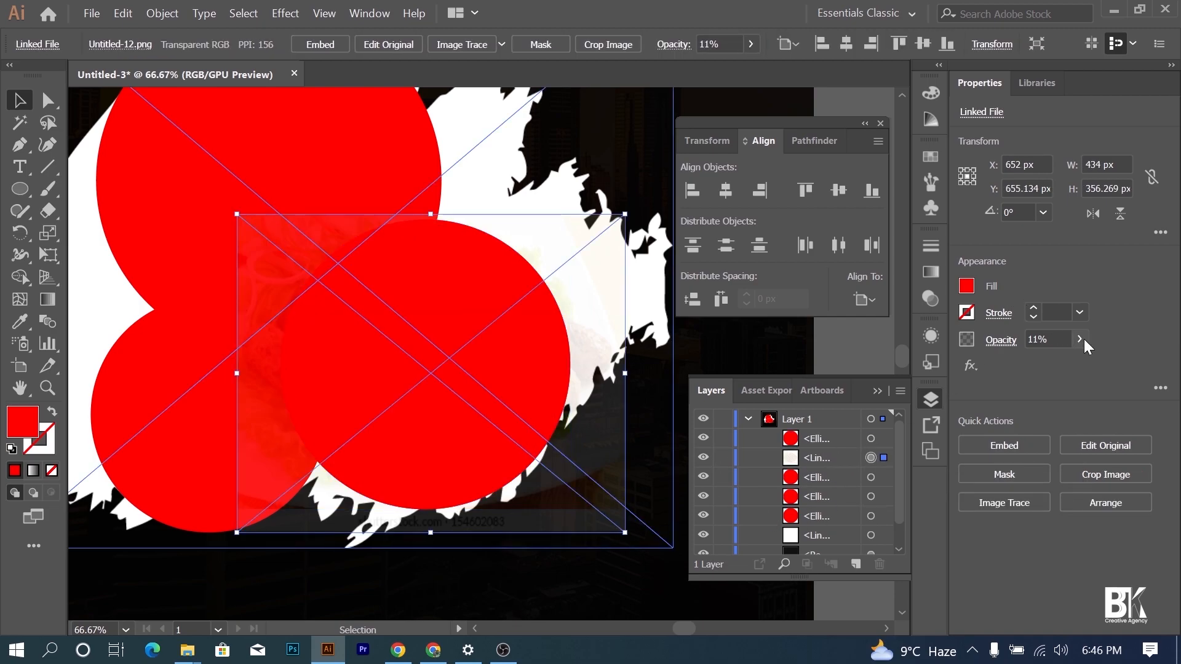
shift+click(501, 377)
right_click(500, 375)
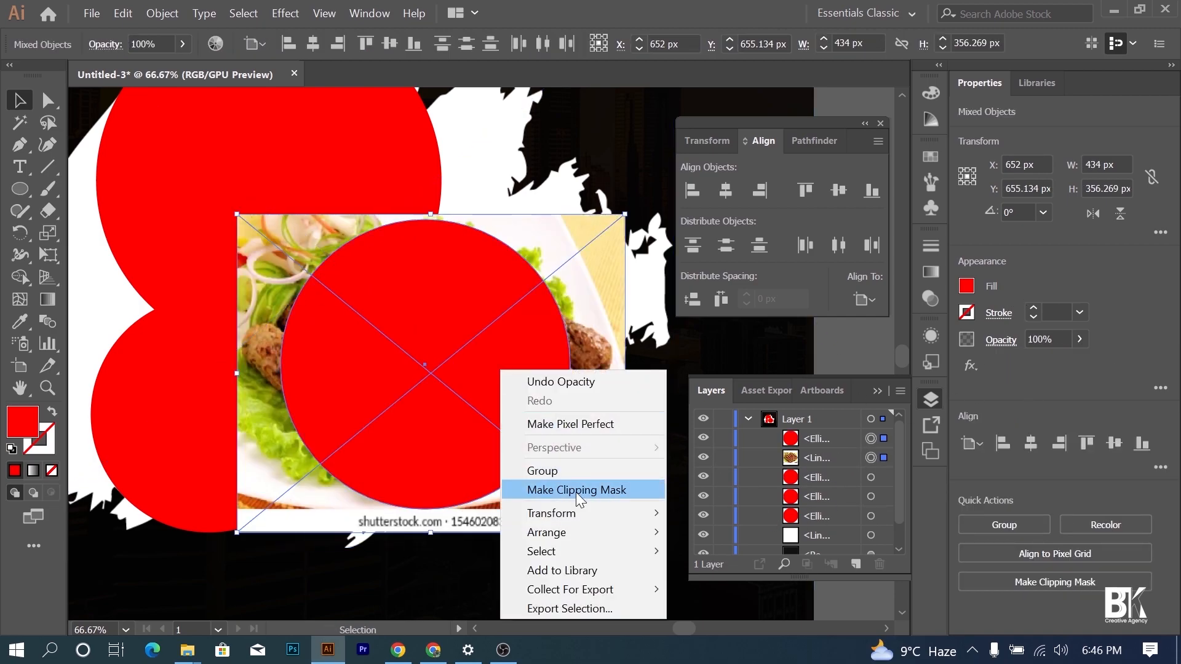
click(572, 489)
- Scale the clipped kebab photo so a thin rim of the red circle beneath frames it
drag(570, 509, 603, 522)
scroll(564, 504, up, 1)
scroll(570, 517, down, 1)
click(517, 569)
scroll(446, 529, down, 1)
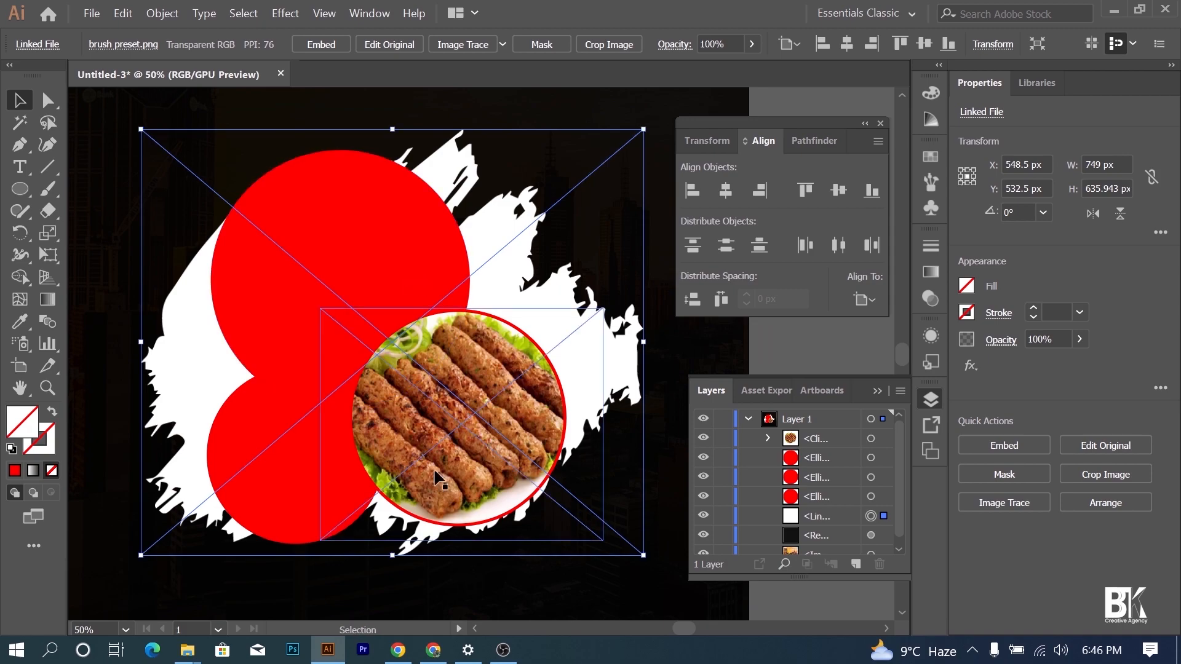
- Place the Untitled-1 skewer photo from the yt Video folder and scale it to about 604 px wide
click(297, 565)
drag(511, 147, 330, 295)
scroll(522, 540, down, 1)
drag(634, 529, 529, 461)
- Lower the skewer photo's opacity to 13% and position it over the large upper circle
click(1013, 363)
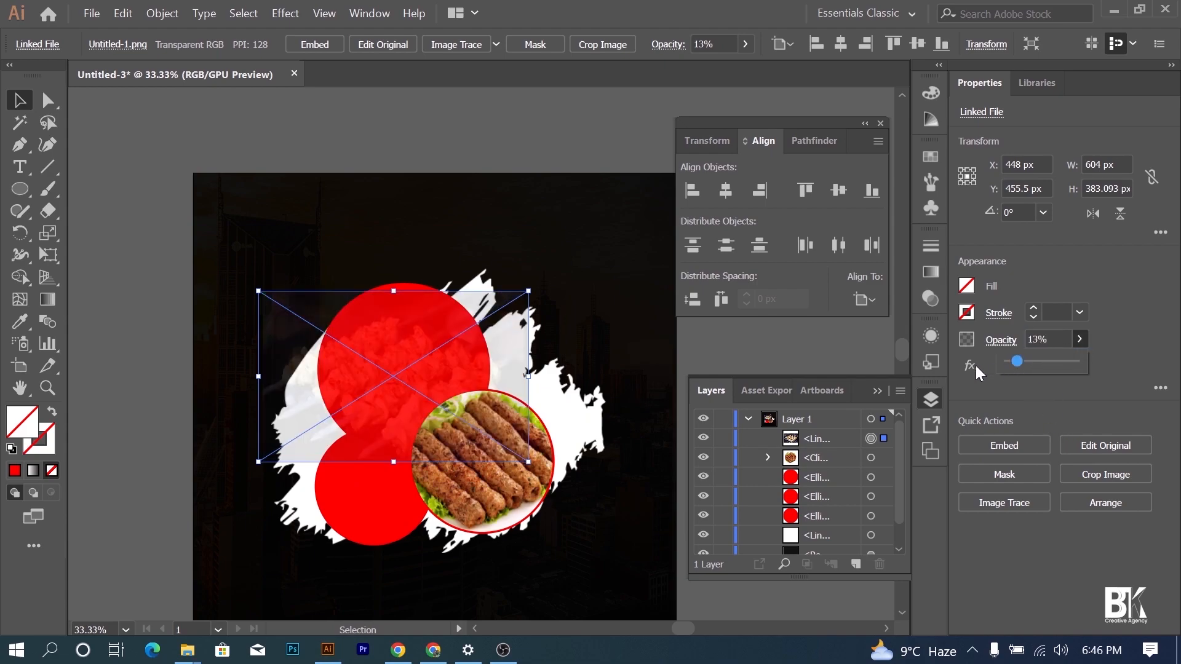
scroll(369, 386, up, 1)
drag(393, 425, 428, 395)
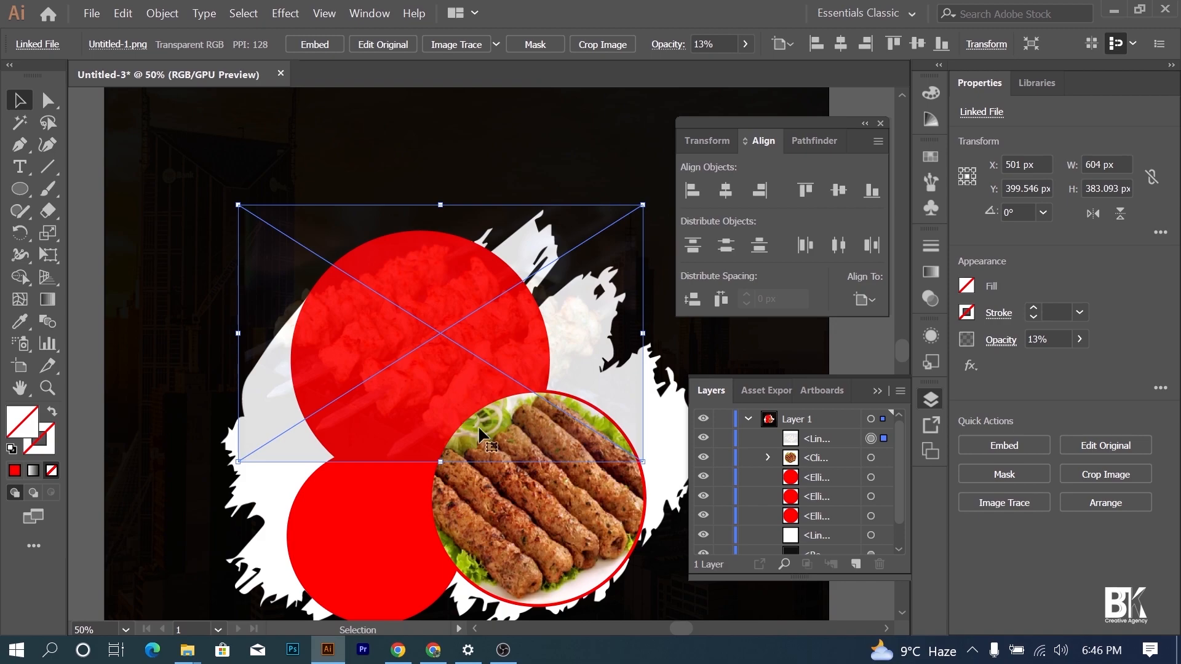
- Bring the large red circle to the front while the skewer photo is temporarily locked and hidden
click(723, 438)
click(703, 438)
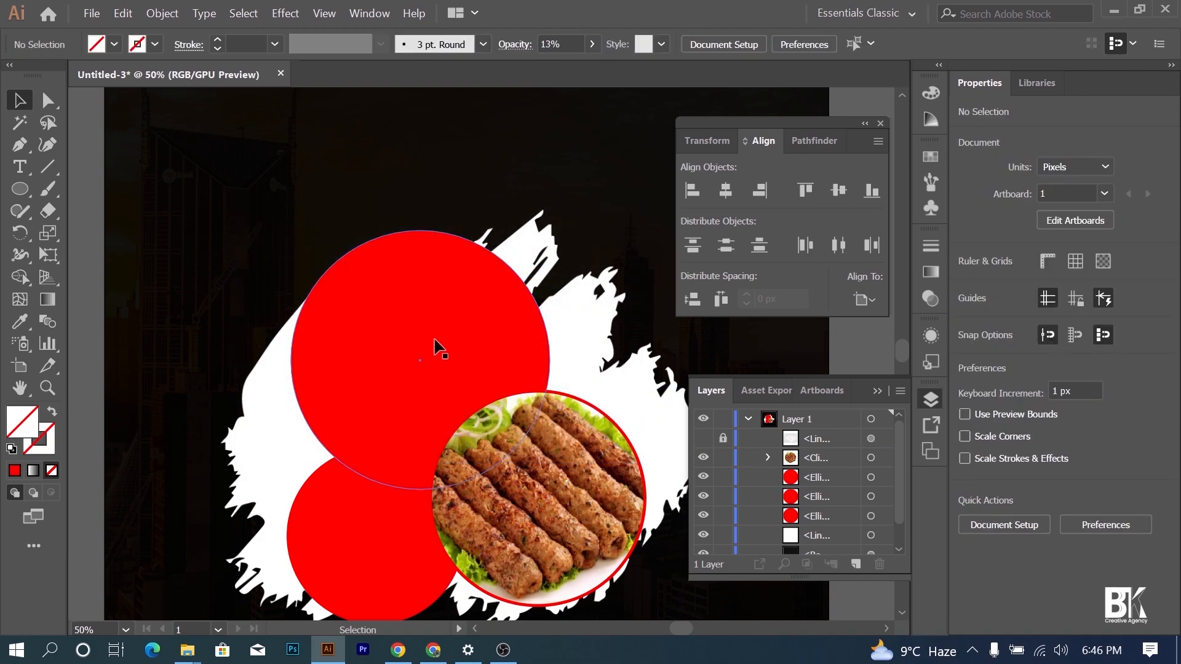
click(433, 334)
key(ctrl+shift+])
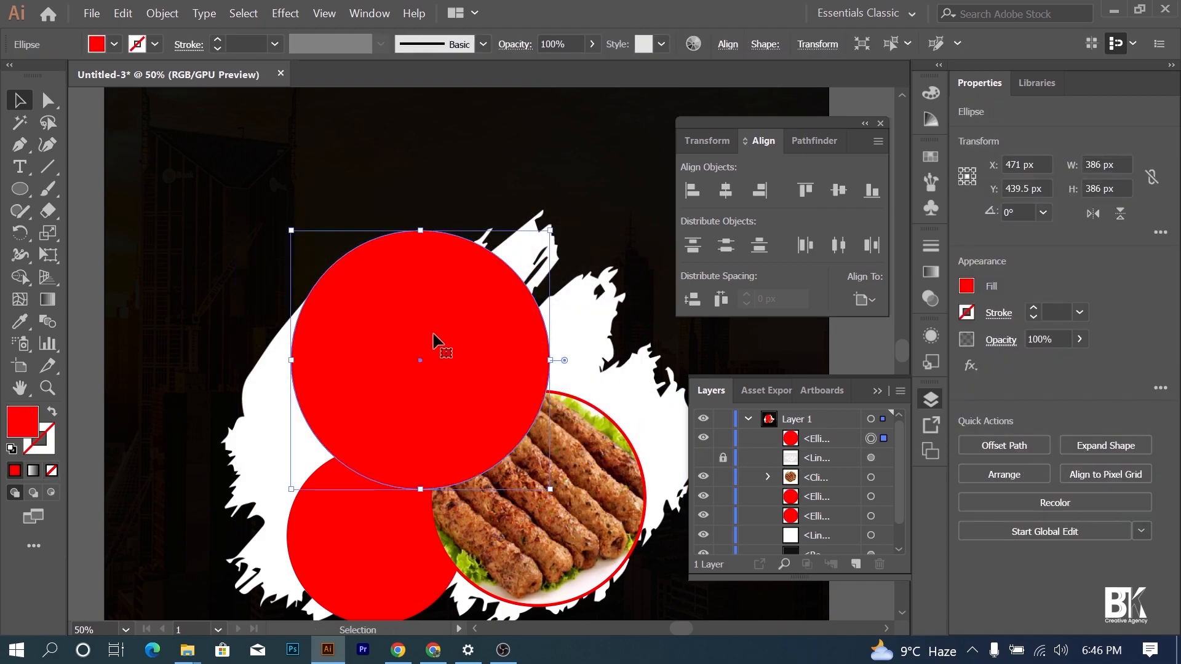
click(703, 458)
click(723, 458)
- Bring the skewer photo in front of the large circle, reposition it and stretch its height to 400 px
key(ctrl+shift+])
mouse_move(456, 417)
mouse_down()
mouse_move(454, 430)
mouse_move(464, 421)
mouse_up()
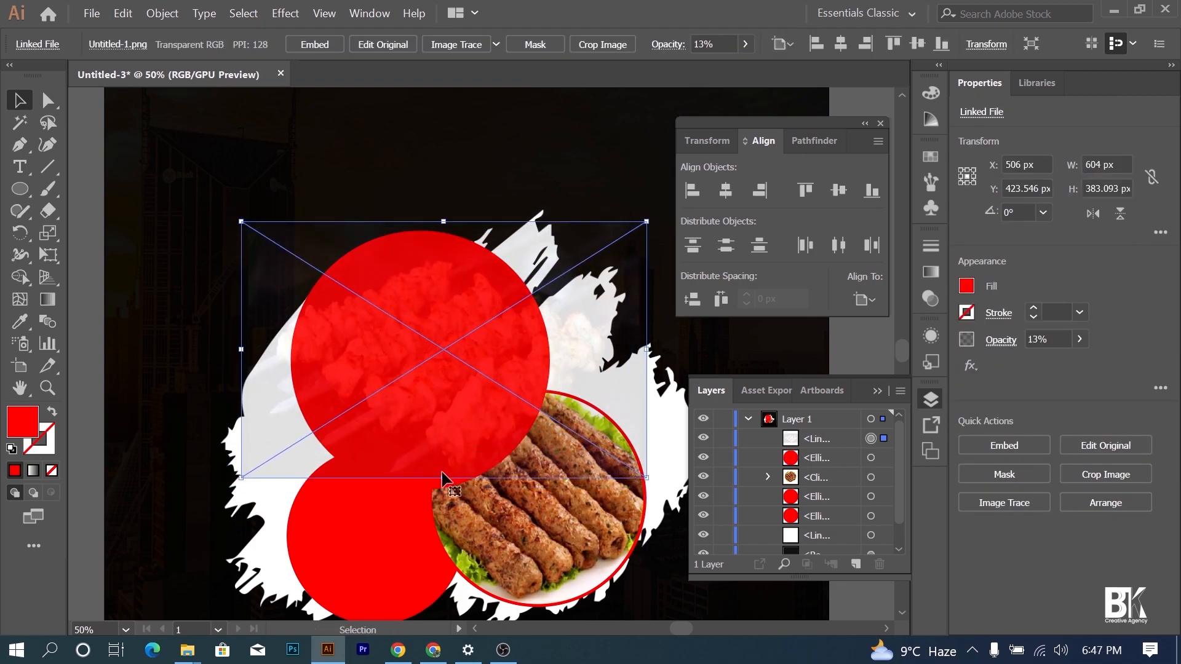
drag(441, 481, 442, 490)
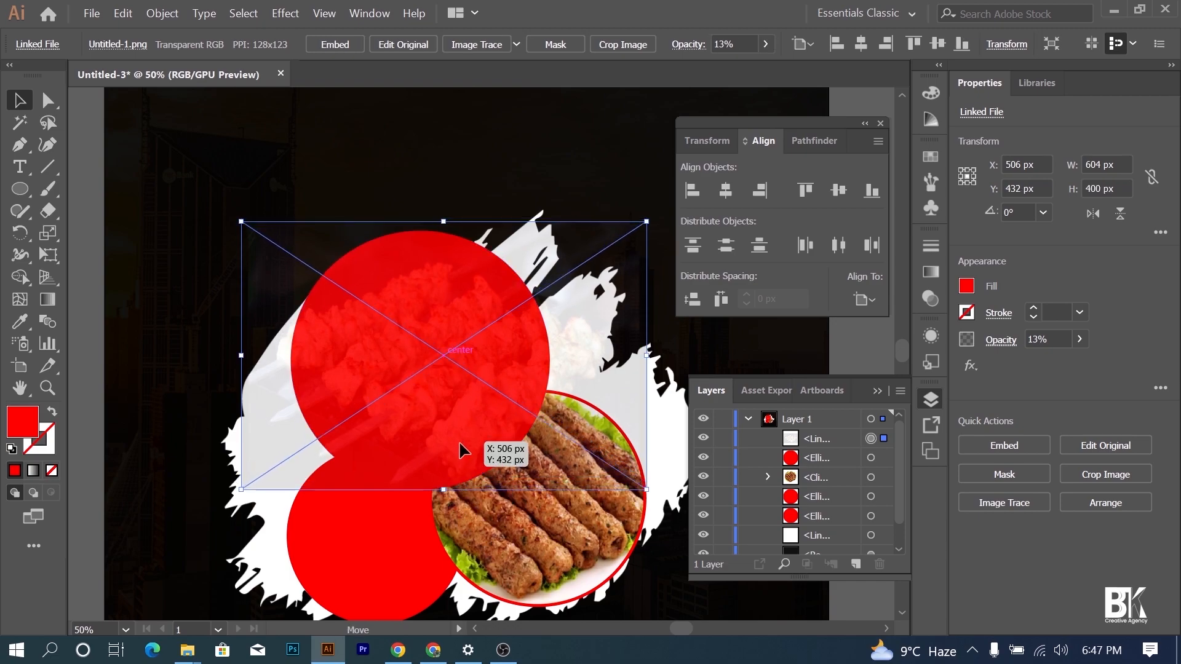
- Move the large red circle in front of the skewer photo and restore the photo's opacity to 100%
click(871, 458)
key(ctrl+])
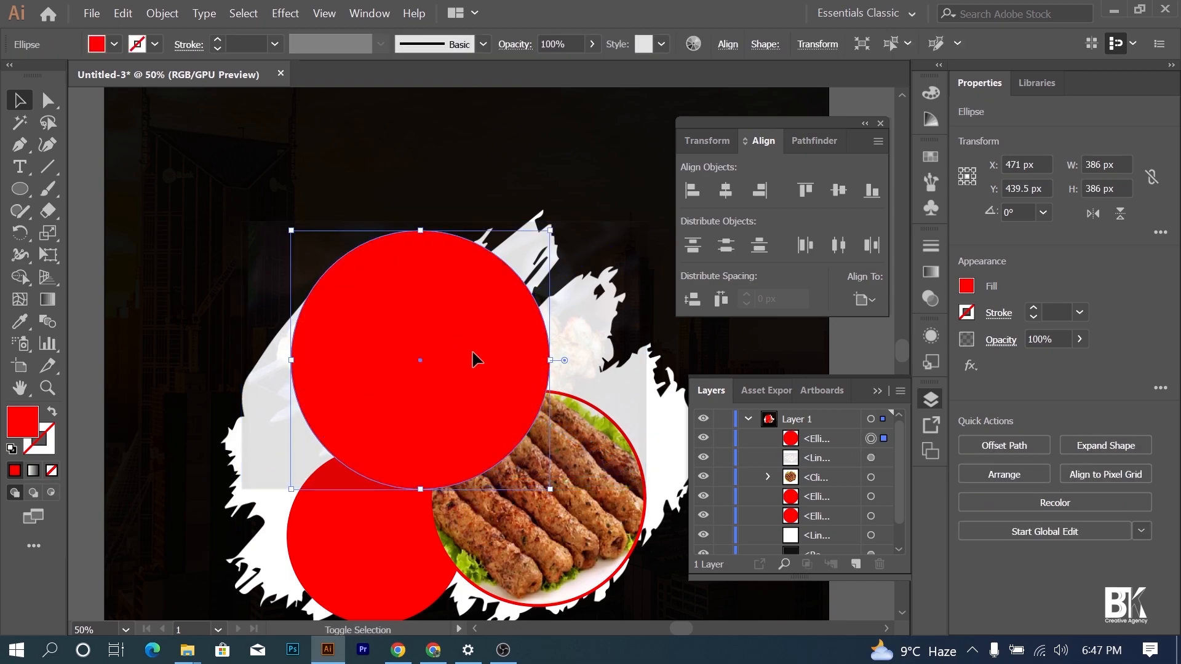
shift+click(472, 353)
right_click(471, 353)
click(444, 376)
shift+click(563, 354)
click(556, 329)
click(580, 174)
click(590, 271)
drag(1016, 363, 1076, 362)
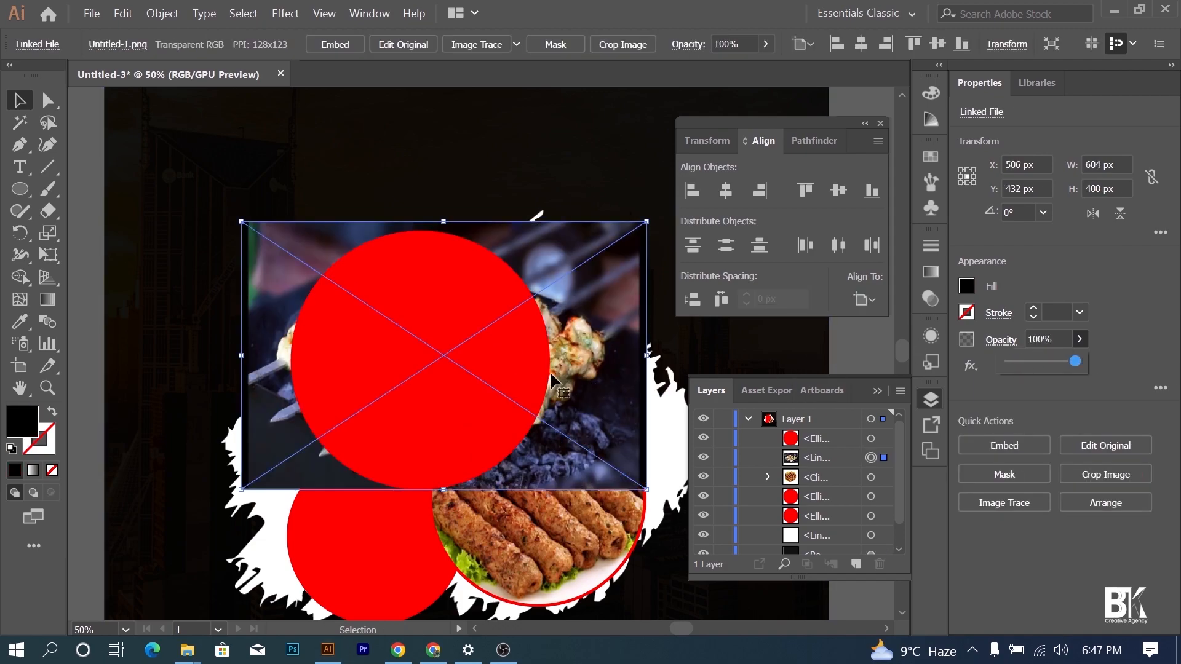
- Clip the skewer photo to the large red circle and shrink the clipped photo to 378 px, leaving a thin red rim
shift+click(509, 366)
right_click(510, 366)
click(591, 491)
drag(549, 490, 555, 500)
scroll(477, 394, up, 1)
scroll(504, 425, down, 1)
click(437, 209)
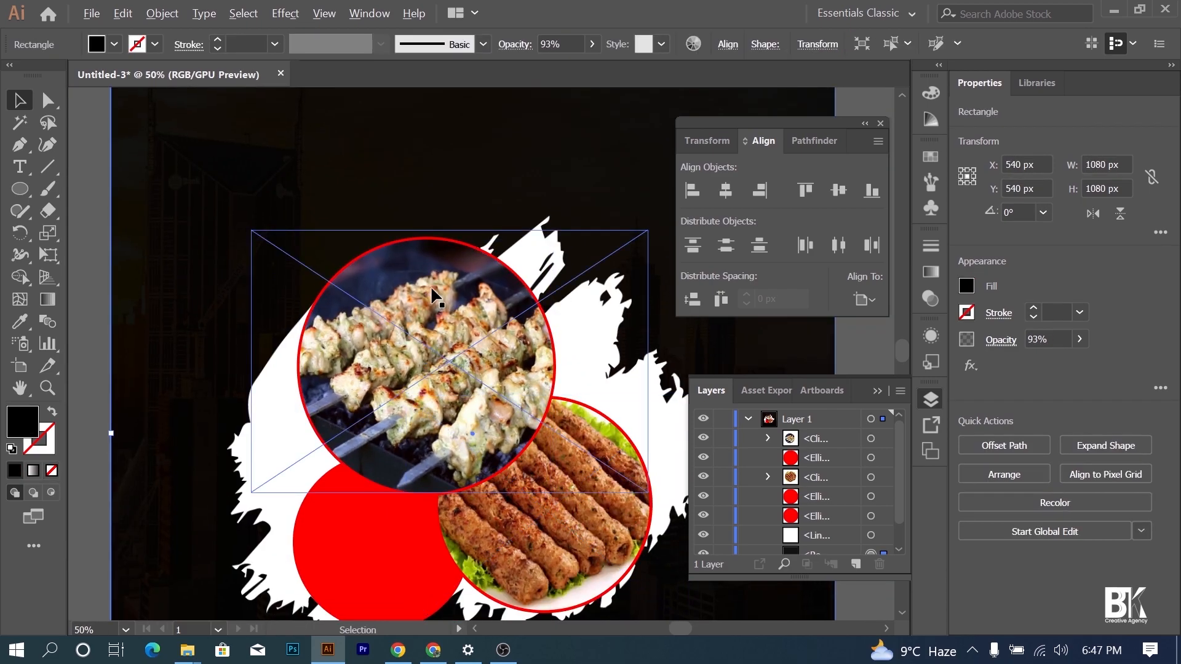
scroll(437, 298, down, 1)
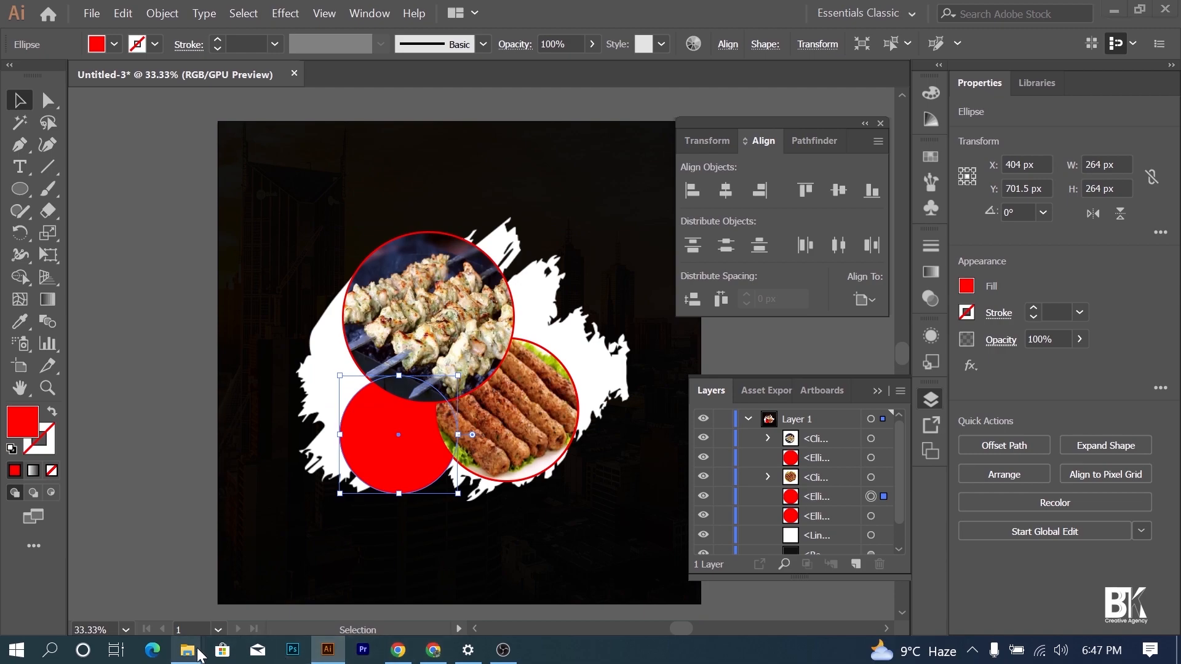
- Place the grilled chicken platter image Untitled-13.png over the small red circle and lower its opacity to 11%
click(196, 652)
drag(714, 164, 427, 492)
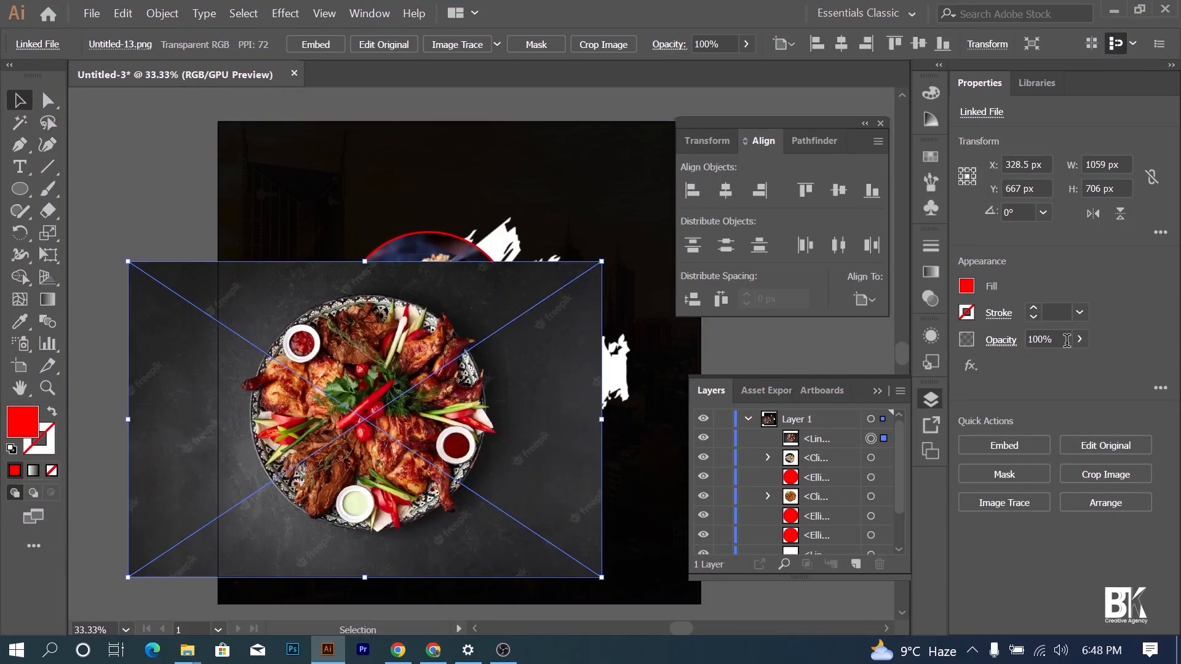
drag(1021, 362, 1015, 363)
scroll(434, 465, up, 1)
drag(434, 465, 501, 390)
drag(379, 467, 422, 504)
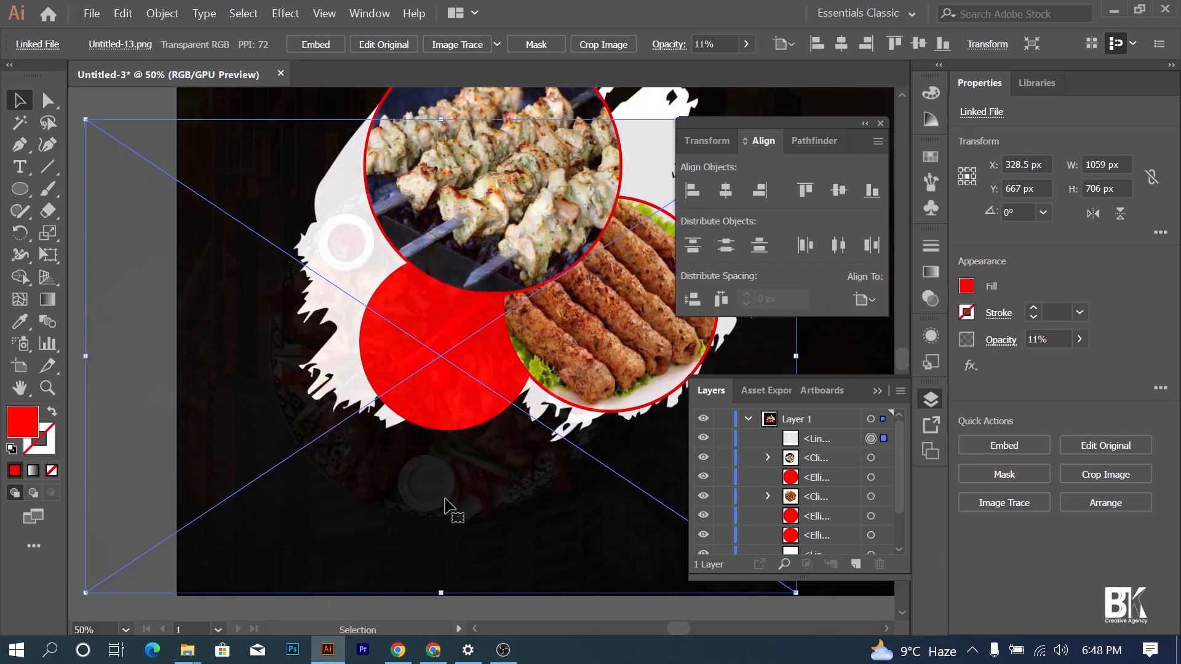
- Shrink the platter photo proportionally to about 433 × 289 px and position it over the small red circle
scroll(422, 504, down, 2)
click(270, 301)
click(279, 307)
shift+click(302, 337)
click(287, 310)
drag(276, 305, 321, 350)
scroll(438, 384, up, 3)
drag(196, 292, 270, 342)
scroll(499, 422, up, 1)
drag(513, 477, 428, 389)
scroll(464, 363, down, 1)
scroll(428, 367, down, 1)
drag(582, 575, 568, 564)
drag(450, 501, 454, 495)
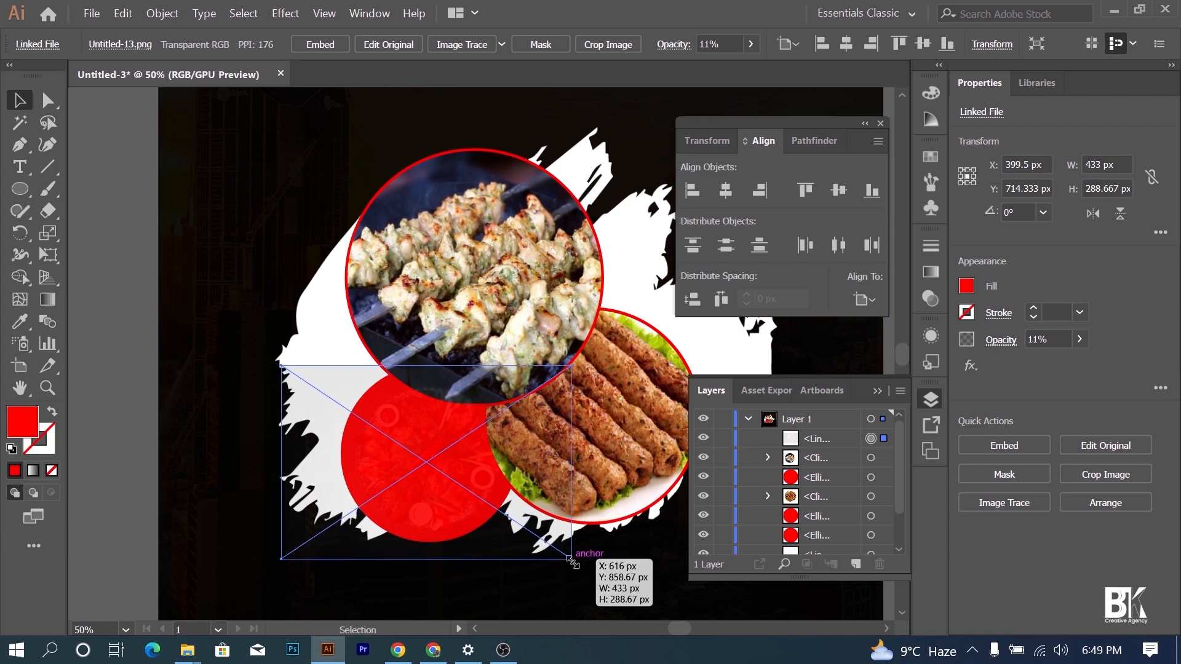
- Enlarge the platter photo to 504 × 336 px and adjust its position so the plate fills the small circle
drag(572, 559, 585, 567)
drag(440, 490, 441, 492)
drag(584, 567, 595, 571)
scroll(466, 540, up, 1)
- Restore the platter photo's opacity to 100% and bring the small red circle in front of it, hiding the photo temporarily
drag(1021, 360, 1077, 361)
click(701, 439)
click(871, 478)
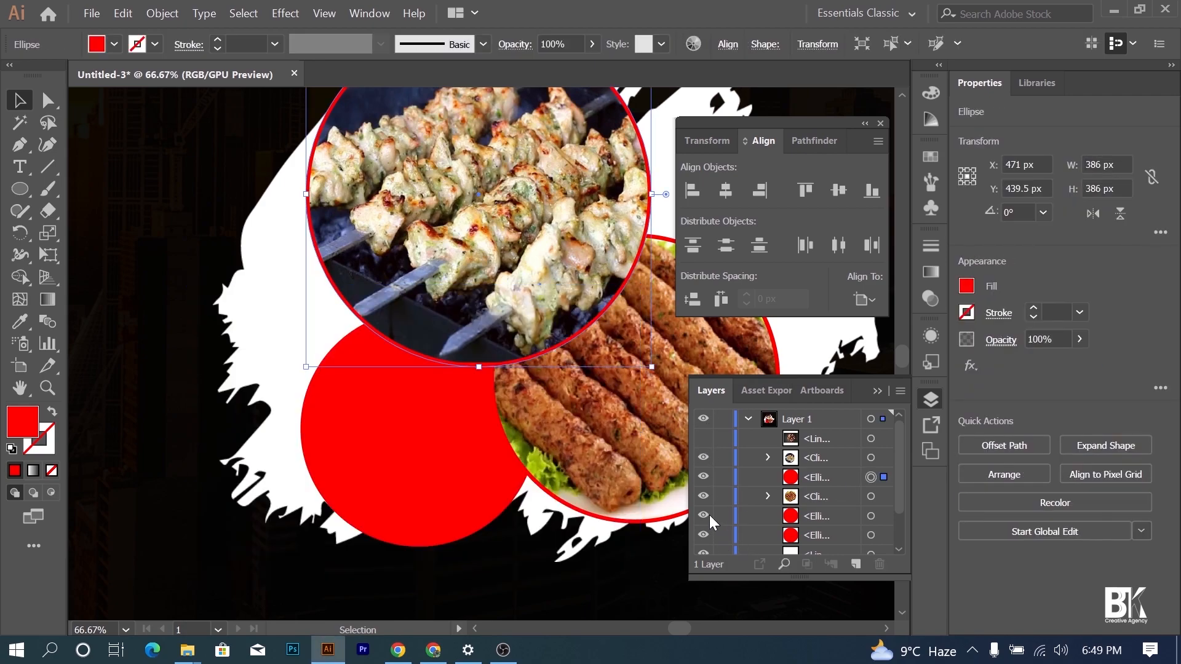
click(871, 516)
key(ctrl+shift+bracketright)
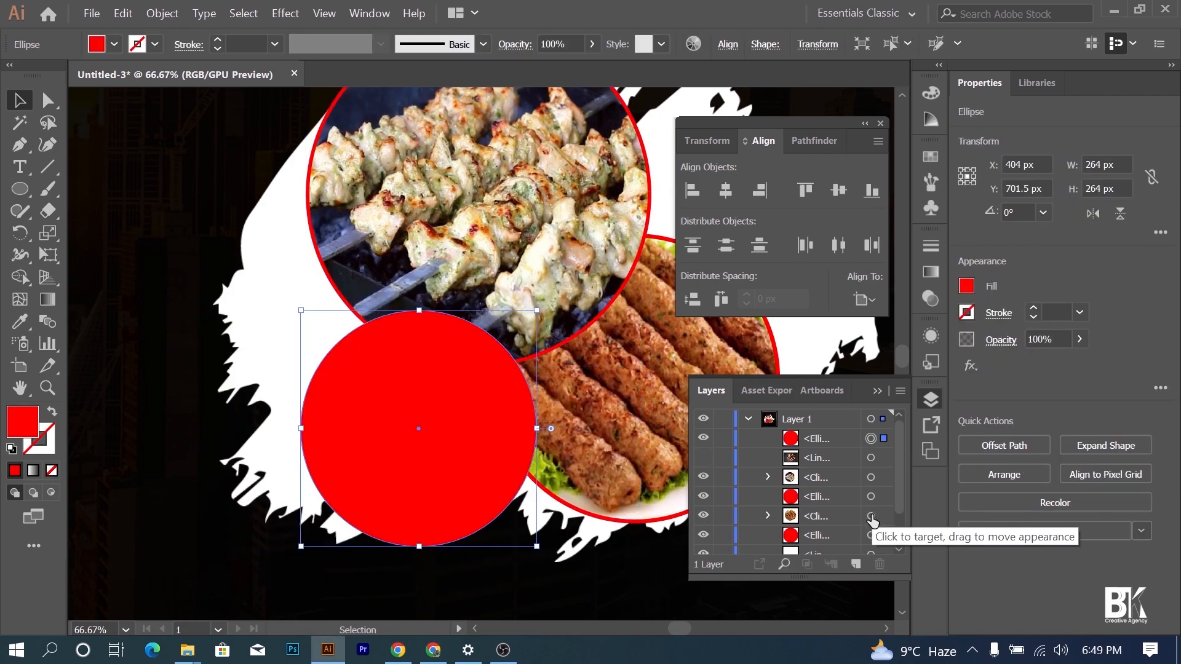
click(703, 457)
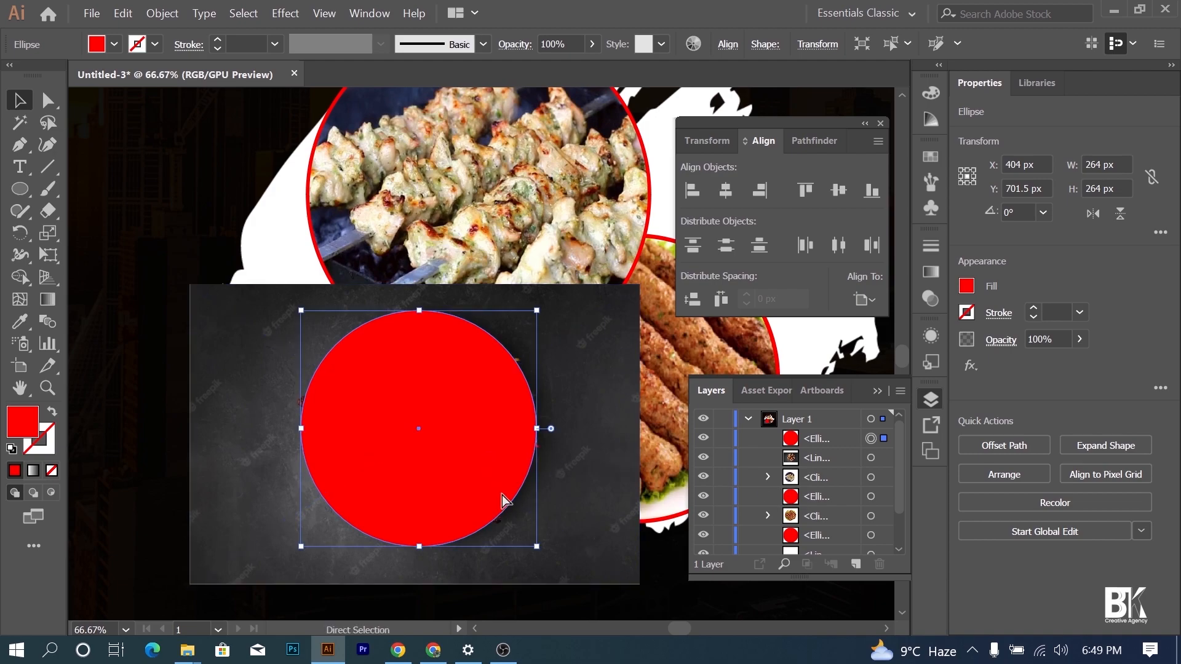
- Duplicate the small red circle in place and clip the platter photo to the front copy
key(ctrl+c)
key(ctrl+b)
click(236, 406)
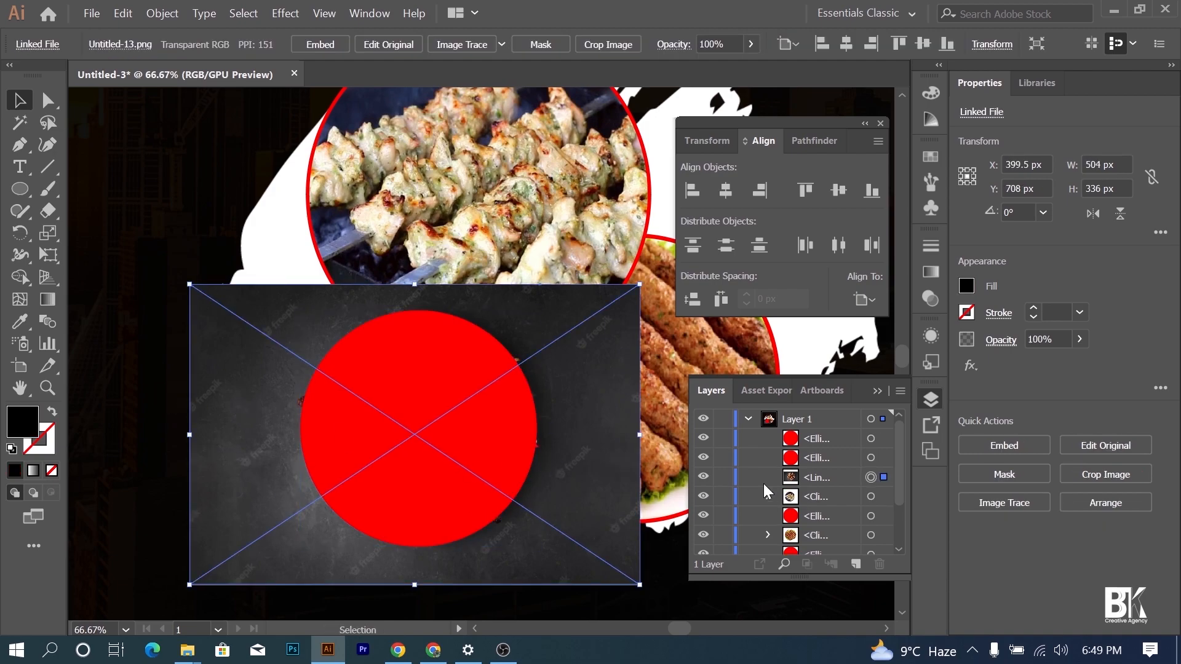
click(870, 439)
click(589, 441)
click(478, 442)
shift+click(564, 428)
right_click(466, 424)
click(544, 300)
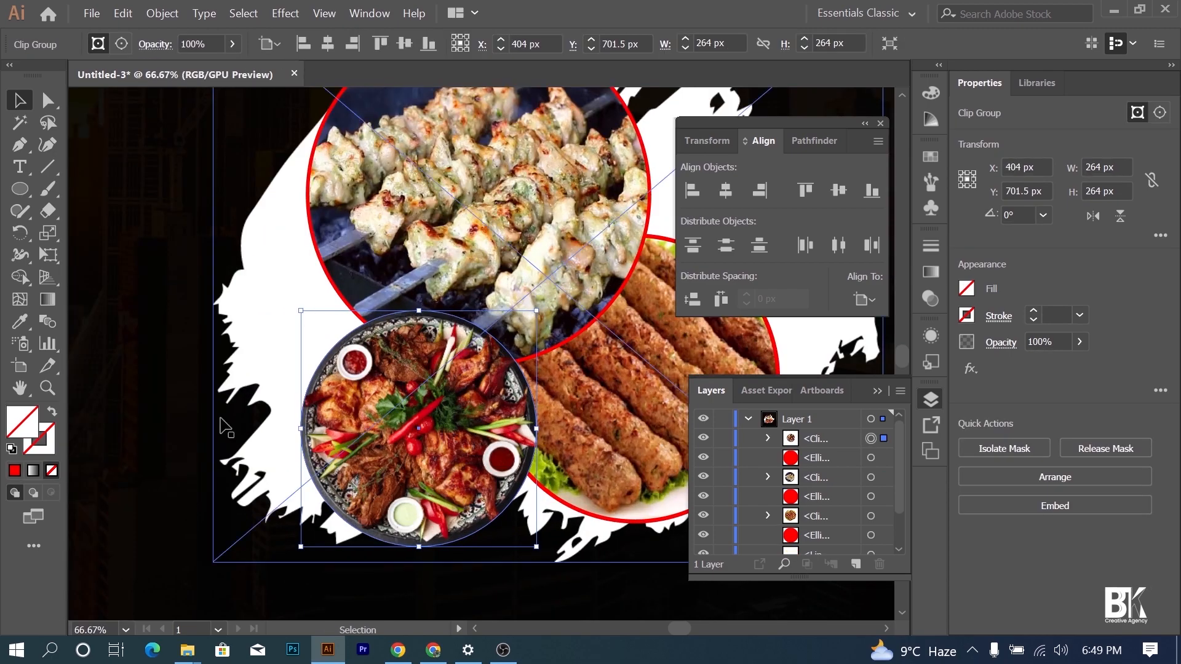
- Shrink the clipped platter photo to 256 px about its centre, leaving a thin red rim around it
drag(536, 547, 532, 543)
click(268, 459)
scroll(312, 449, up, 1)
scroll(298, 448, up, 1)
click(302, 444)
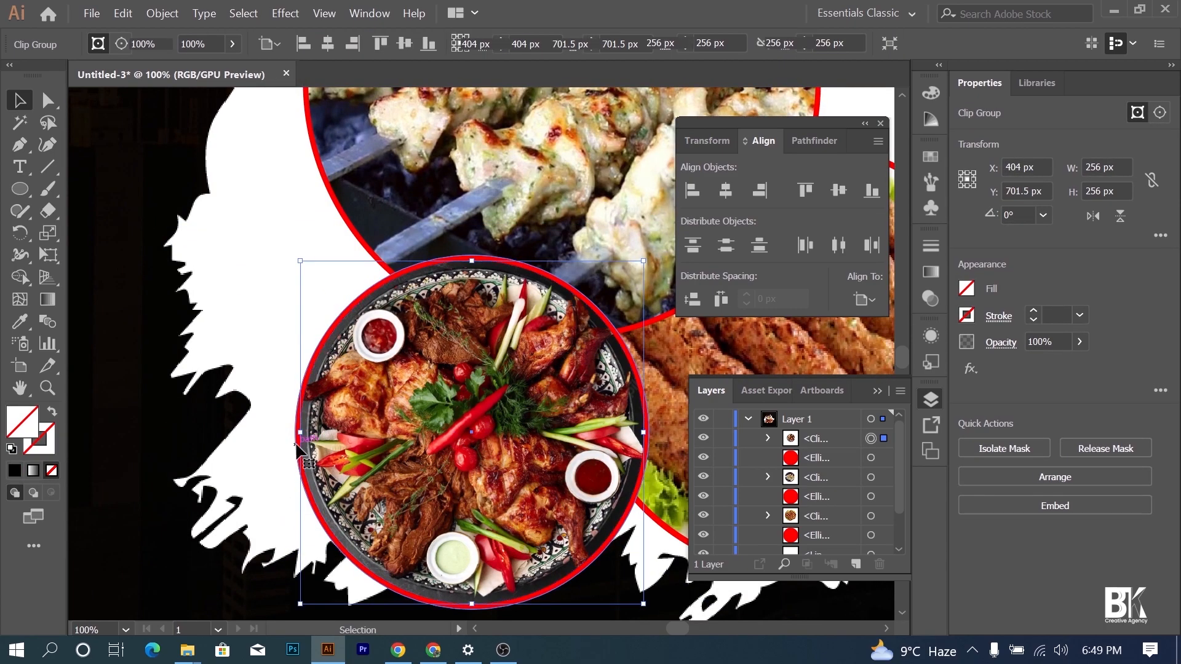
- Recolour the rim circles behind all three food photos white with the Eyedropper, sampling the brush stroke
click(297, 444)
key(i)
click(264, 384)
scroll(307, 400, down, 2)
scroll(313, 369, up, 1)
click(293, 356)
ctrl+click(648, 399)
click(653, 387)
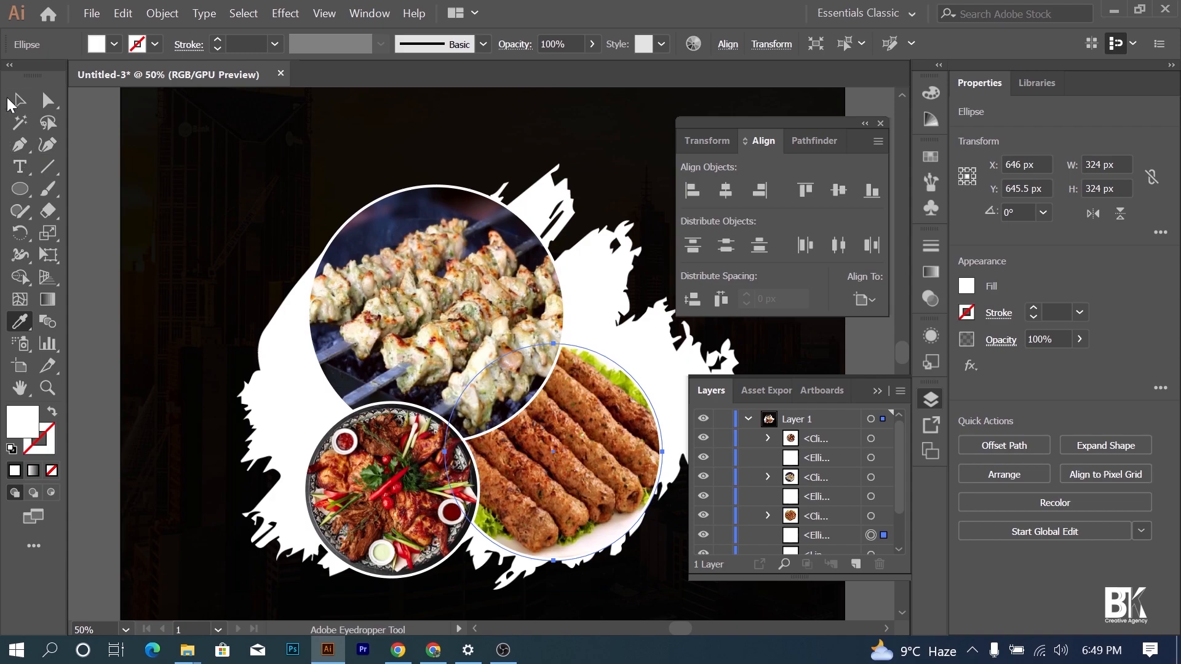
click(16, 101)
- Group the clipped platter photo with its white rim circle
scroll(467, 394, down, 1)
click(498, 446)
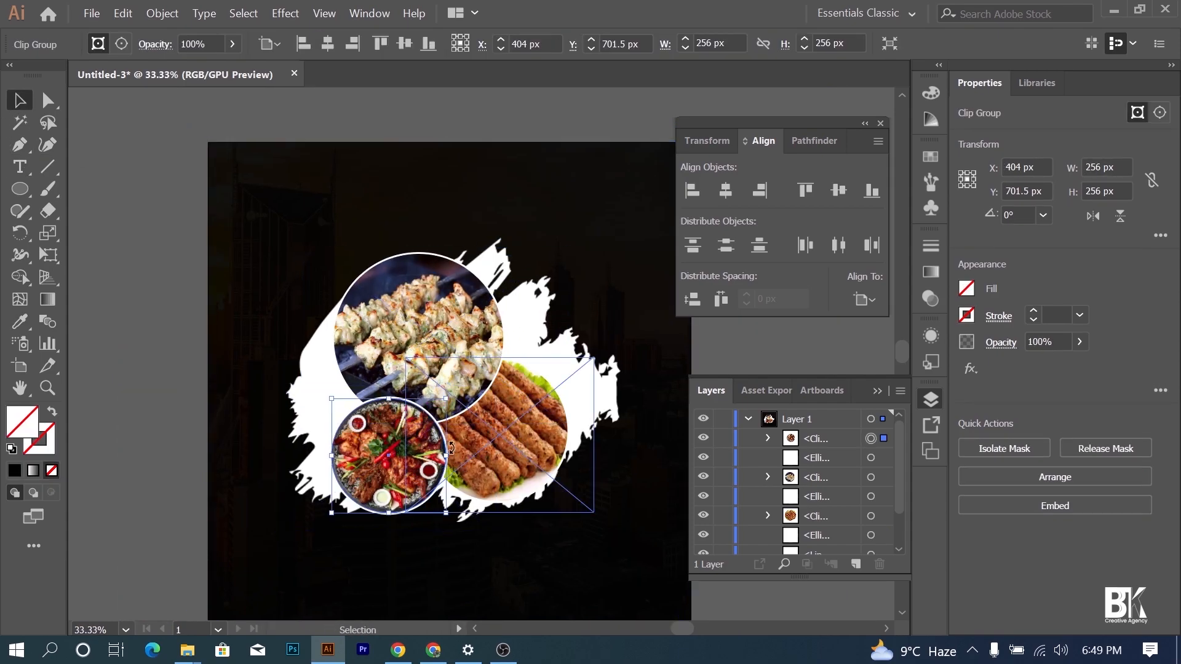
scroll(296, 455, up, 4)
shift+click(230, 447)
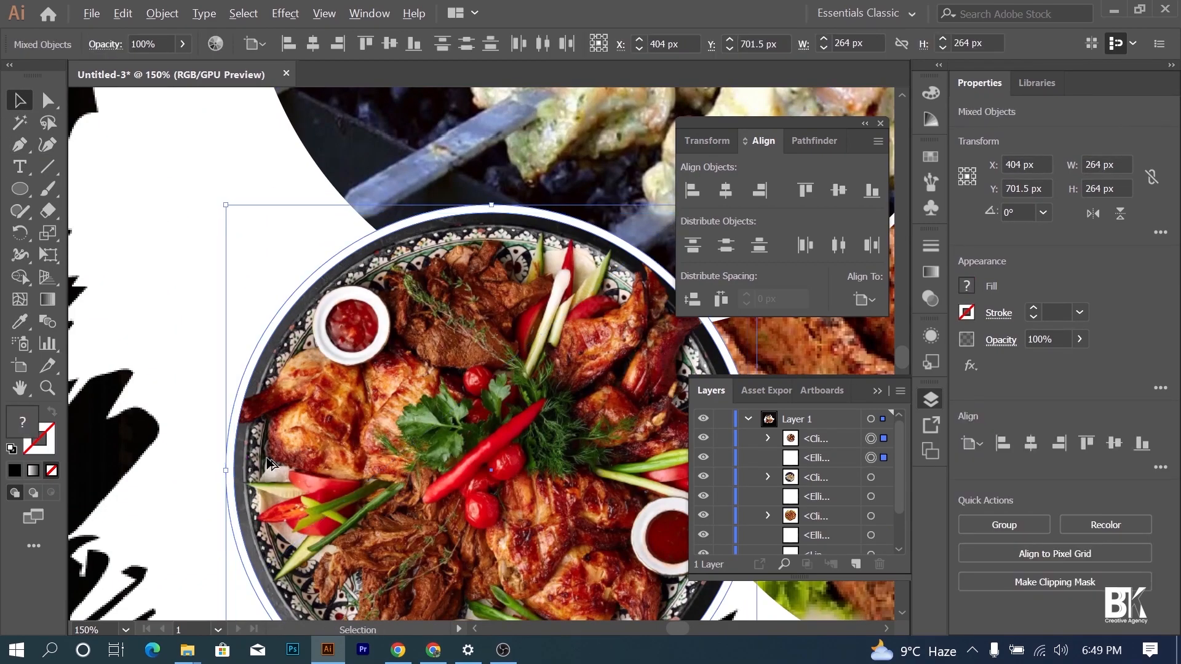
key(ctrl+g)
scroll(274, 431, down, 1)
- Group the skewer photo and the seekh kebab photo each with its own white rim circle
scroll(274, 430, up, 2)
click(282, 265)
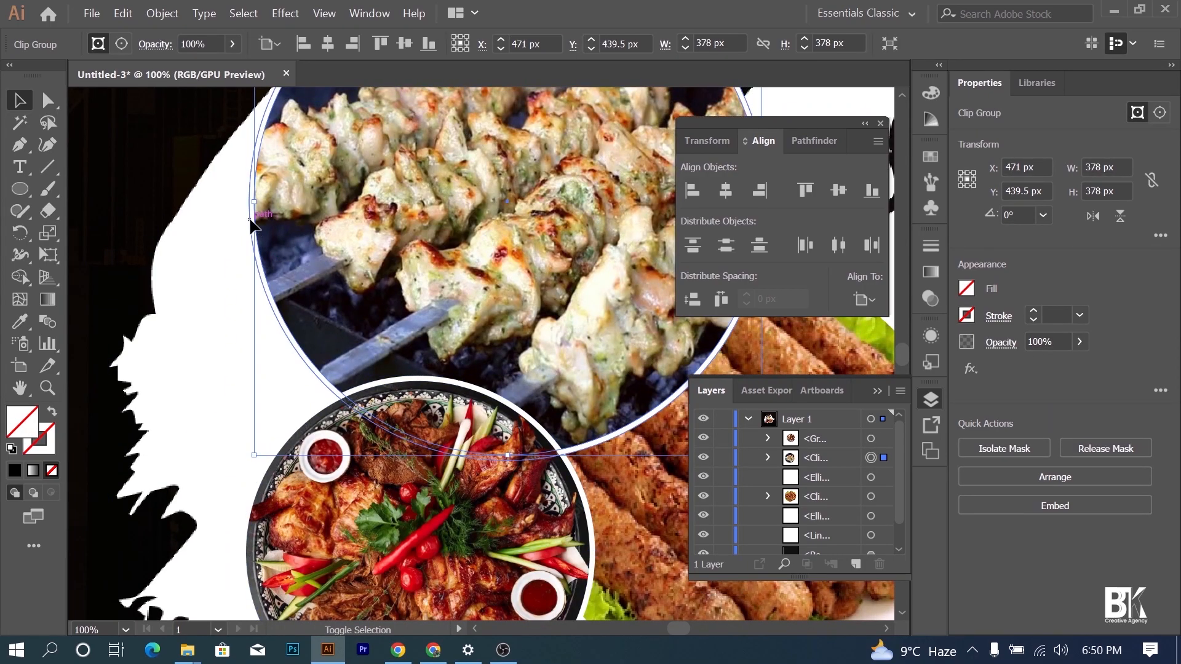
shift+click(252, 225)
key(ctrl+g)
scroll(319, 344, down, 1)
click(562, 431)
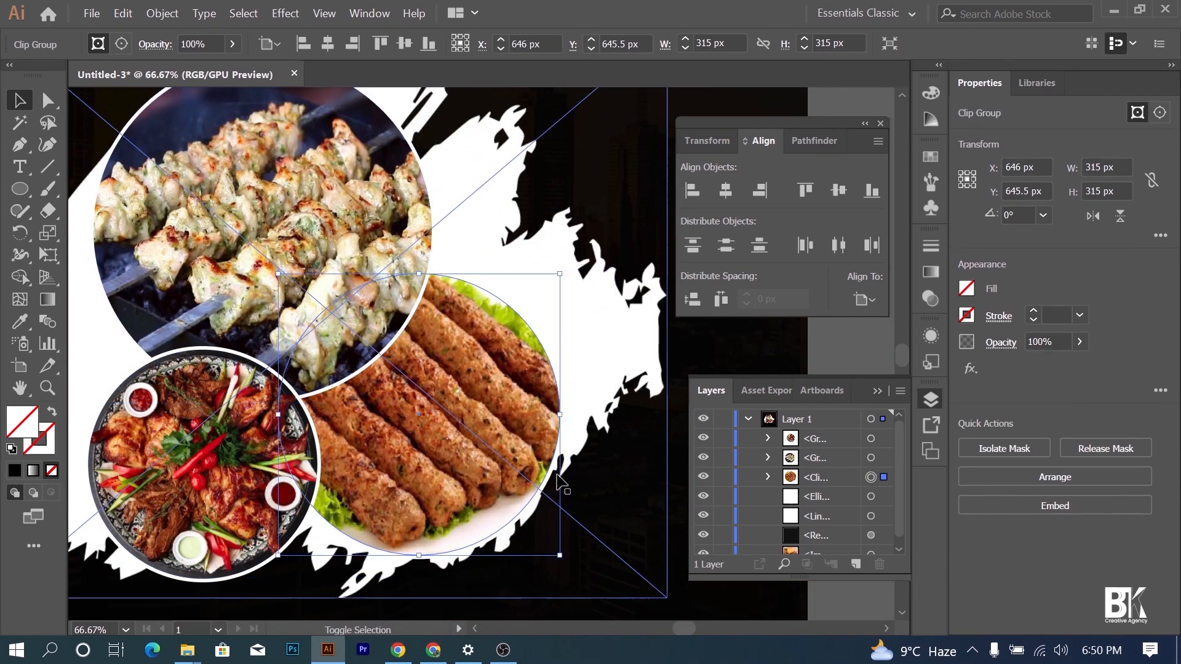
shift+click(562, 430)
key(ctrl+g)
- Combine the three rimmed food photos into one group and deselect it
scroll(540, 436, down, 1)
shift+click(344, 440)
shift+click(346, 323)
key(ctrl+g)
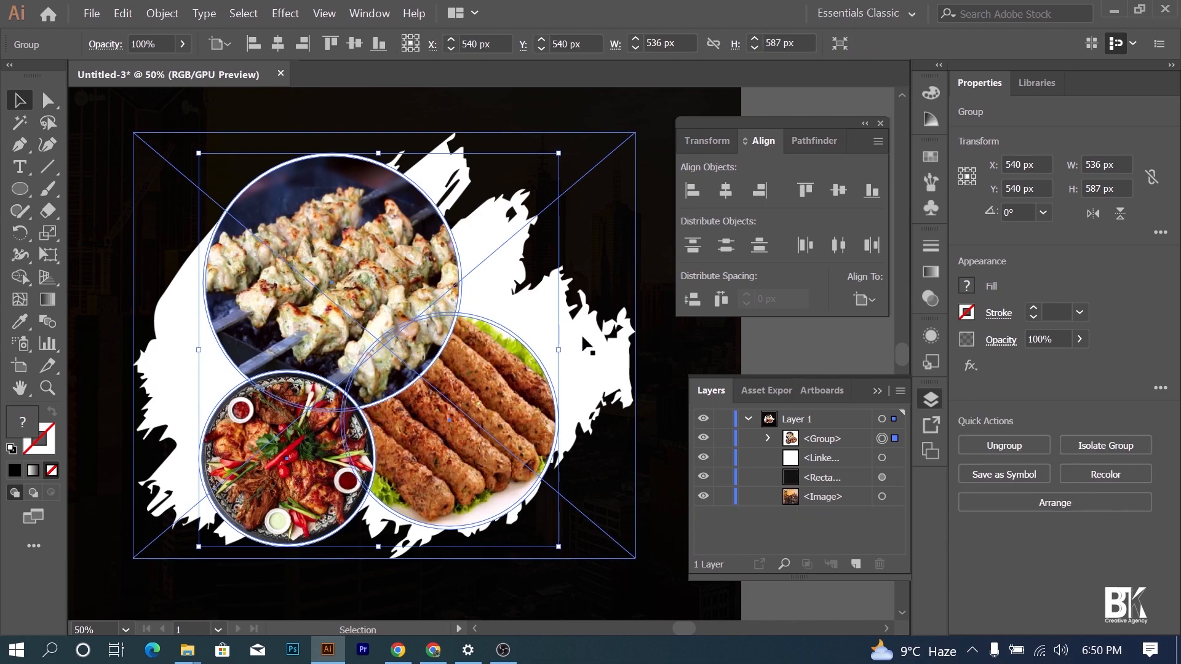
click(578, 333)
scroll(557, 378, down, 1)
mouse_move(440, 414)
mouse_down()
mouse_move(470, 448)
mouse_move(440, 415)
mouse_up()
key(ctrl+shift+a)
scroll(466, 475, up, 1)
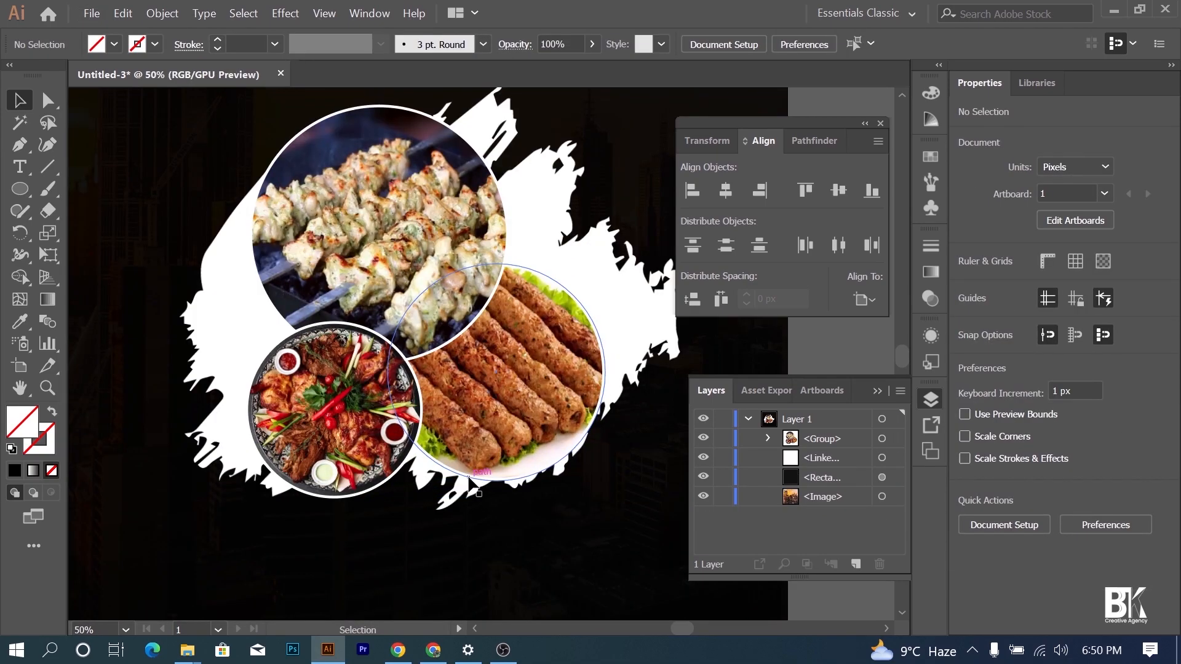
scroll(474, 482, down, 1)
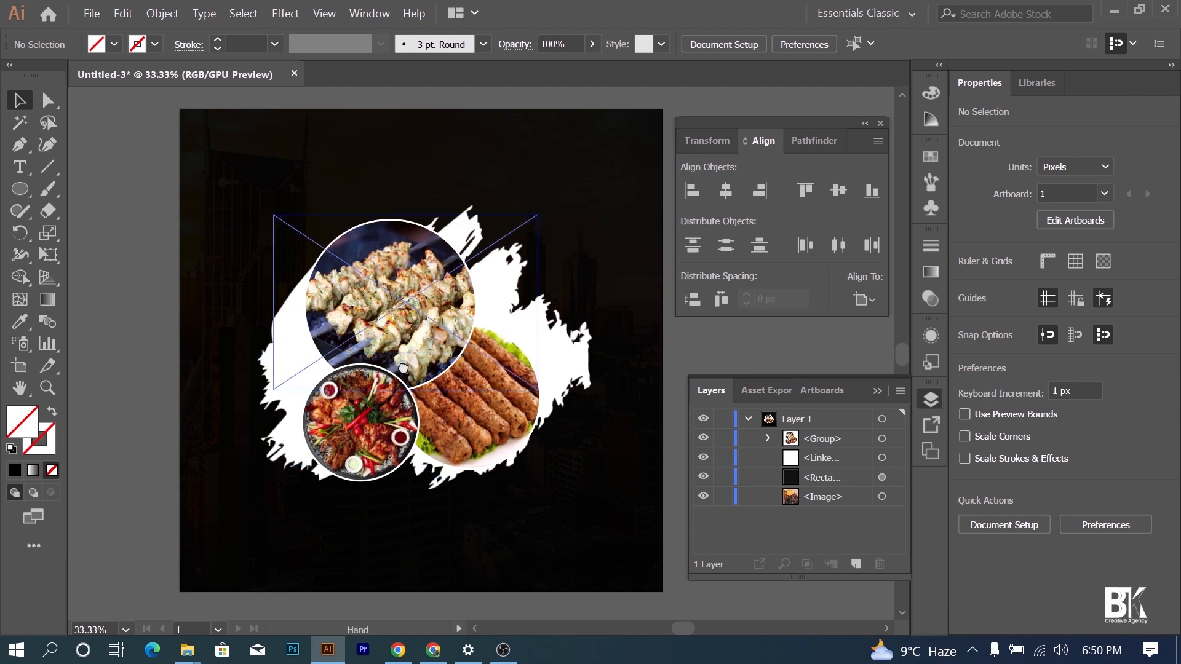
- Place the "hot & spicy logo1.png" logo, shrink it and position it in the poster's upper-left corner
drag(403, 368, 426, 368)
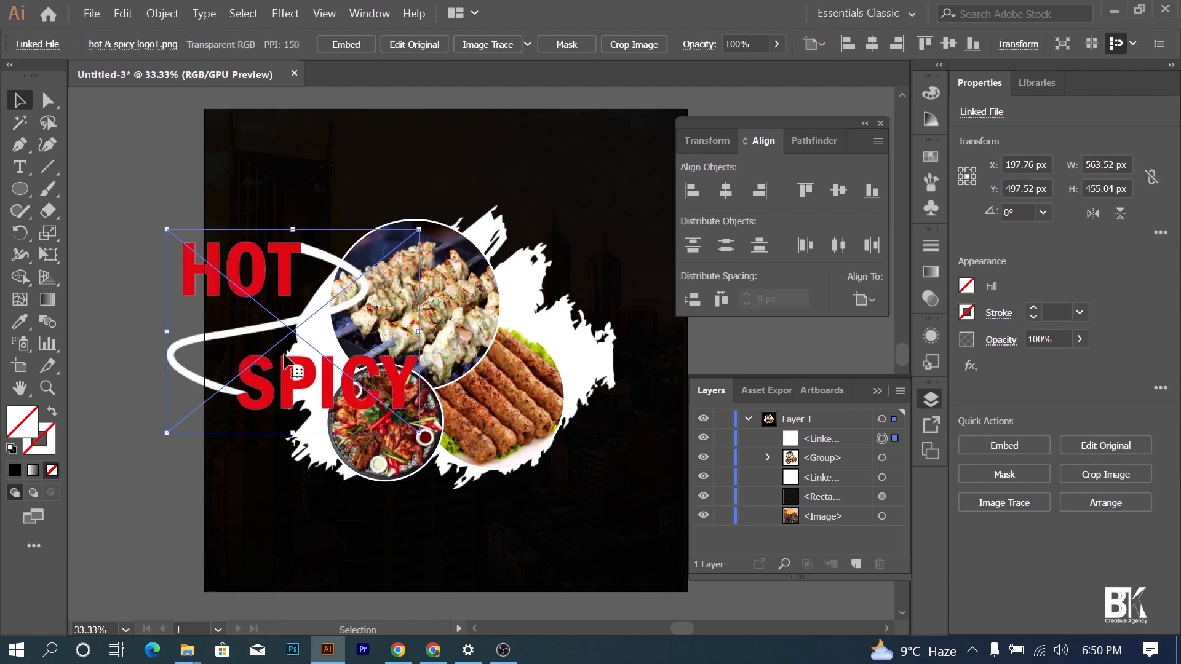
drag(406, 437, 375, 298)
scroll(236, 140, up, 1)
drag(324, 220, 287, 189)
drag(405, 280, 312, 199)
scroll(343, 227, down, 1)
drag(369, 289, 291, 252)
key(ctrl+shift+a)
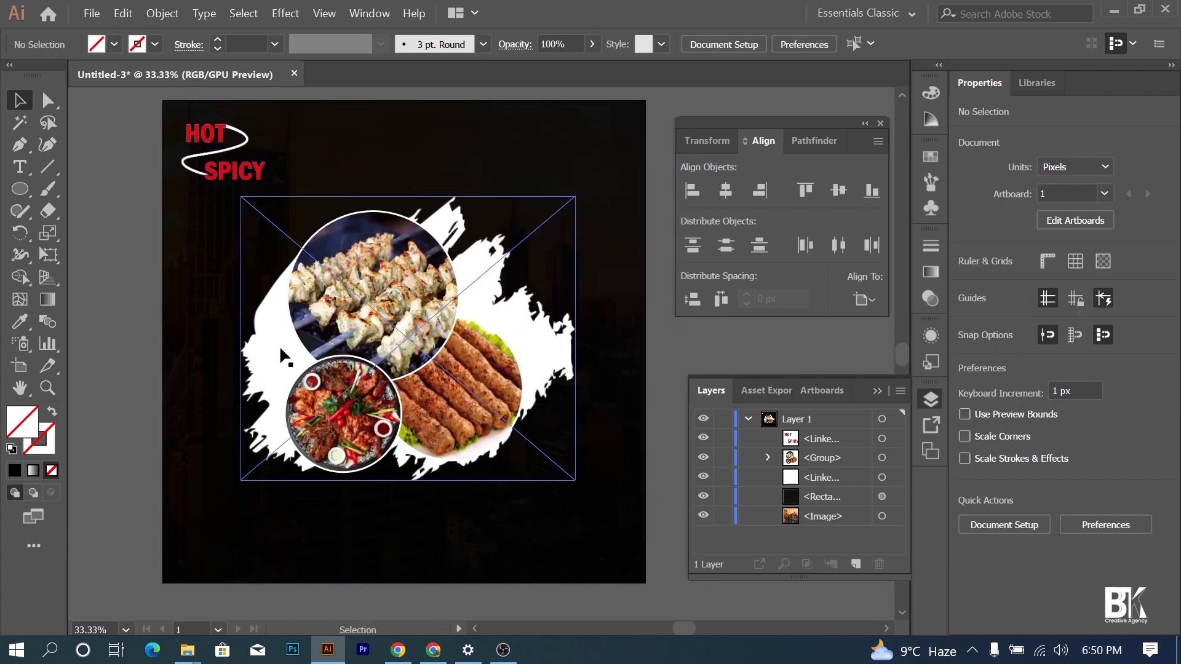
- Draw a circle about 138 px wide in the poster's upper-right area with a white 1 pt stroke and no fill
scroll(279, 346, down, 1)
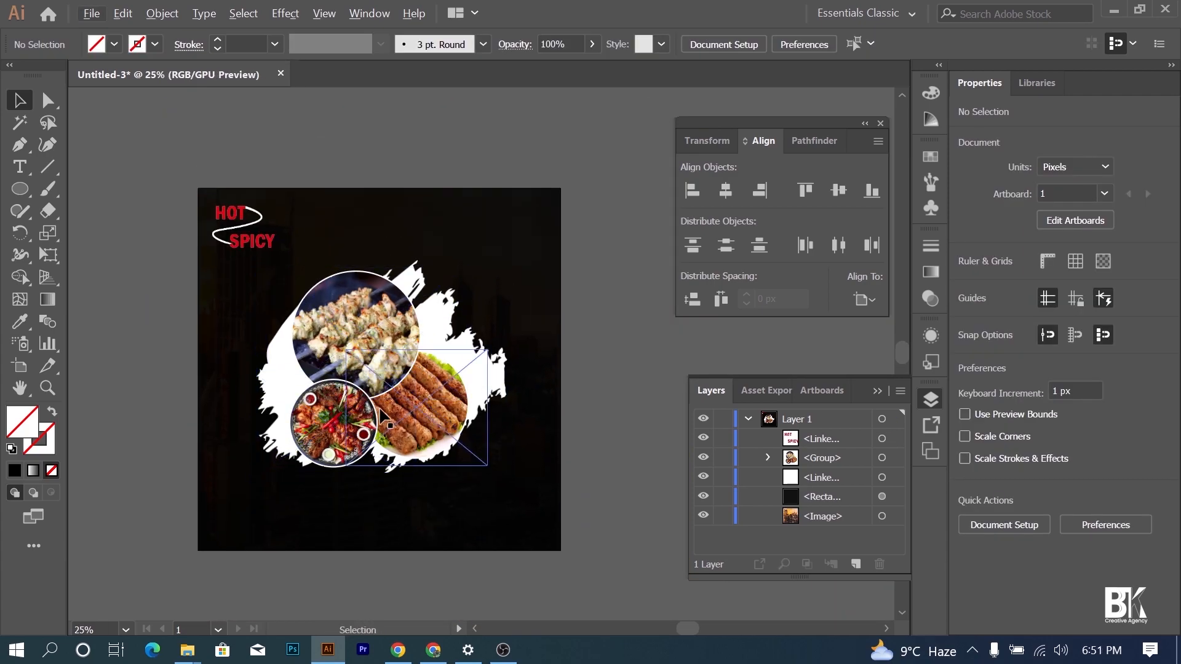
scroll(383, 418, up, 1)
drag(548, 196, 578, 227)
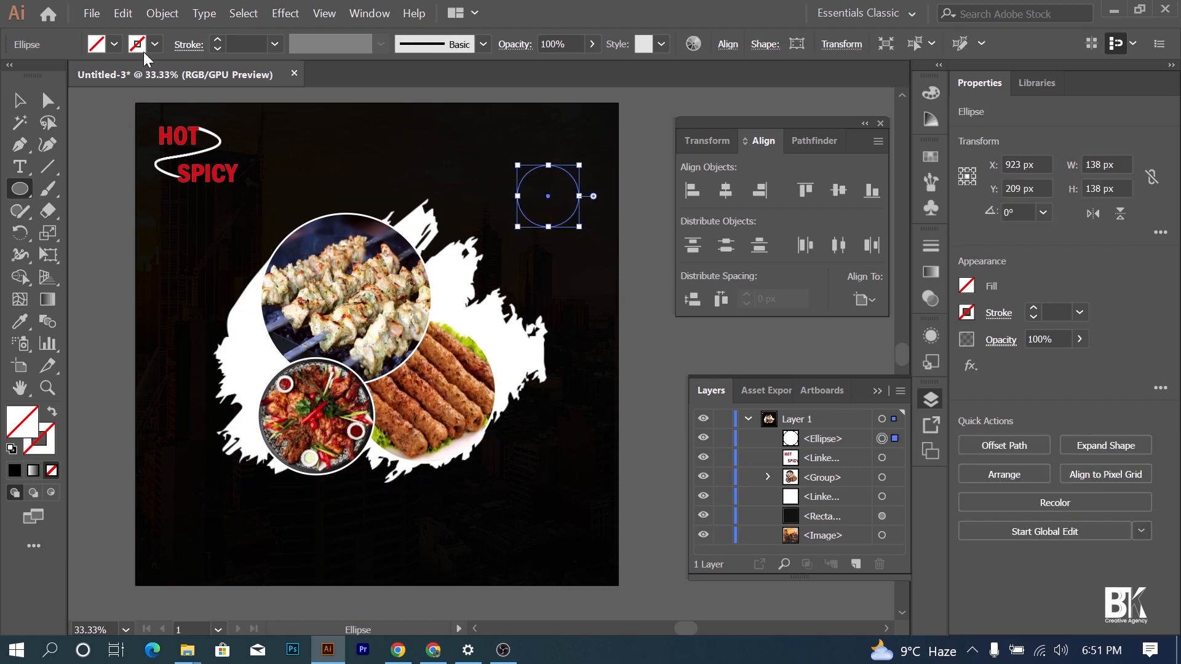
click(114, 44)
click(84, 145)
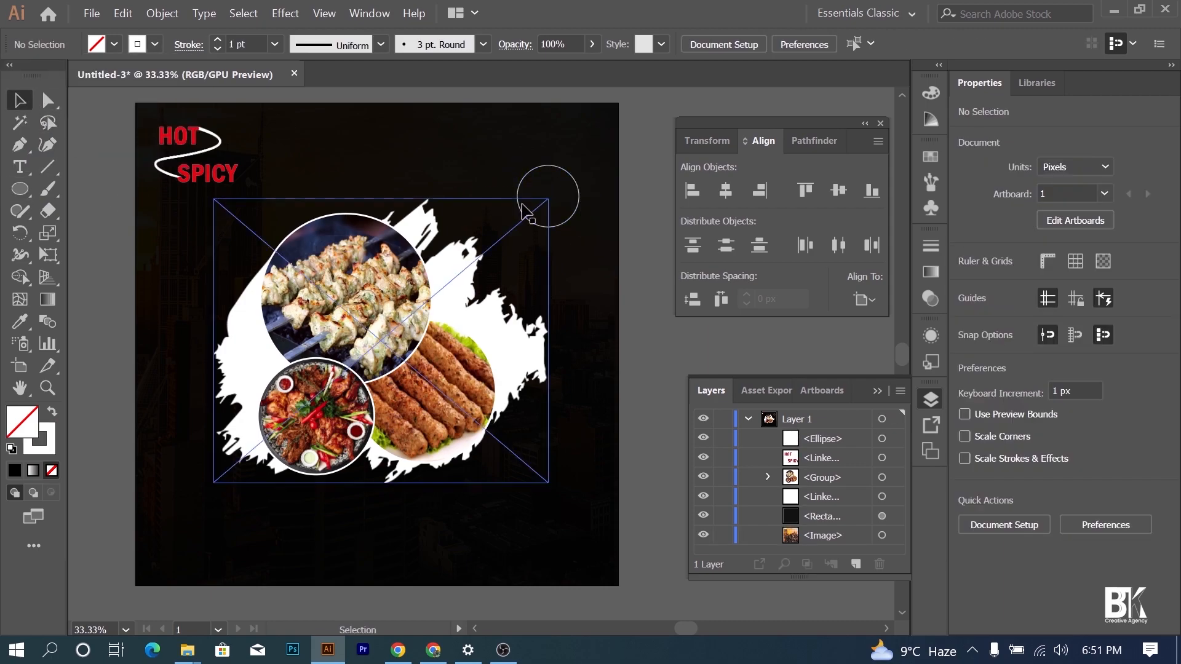
- Scatter five copies of the white outline circle around the food photos, scaling some of them down
click(548, 245)
drag(554, 175, 503, 449)
click(583, 480)
click(583, 479)
click(350, 532)
click(119, 194)
click(172, 440)
drag(361, 507, 372, 499)
click(94, 443)
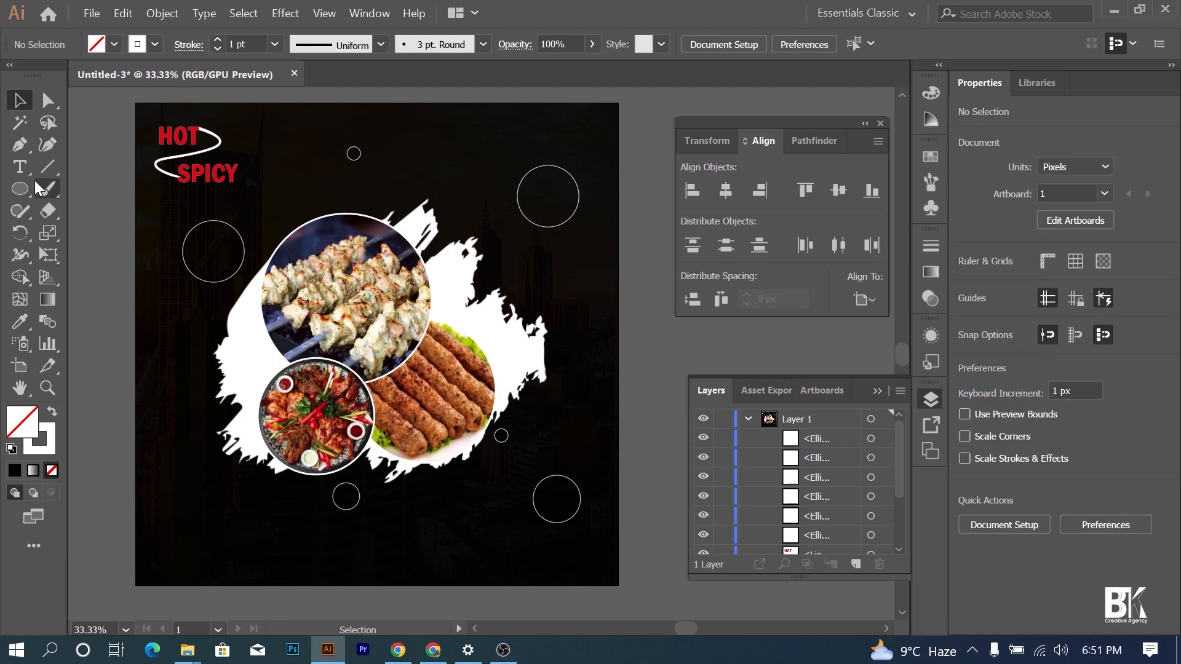
- Copy "chicken-malai-tikka" from the Notepad document and add it as white text near the poster's lower-left corner
click(20, 166)
click(209, 542)
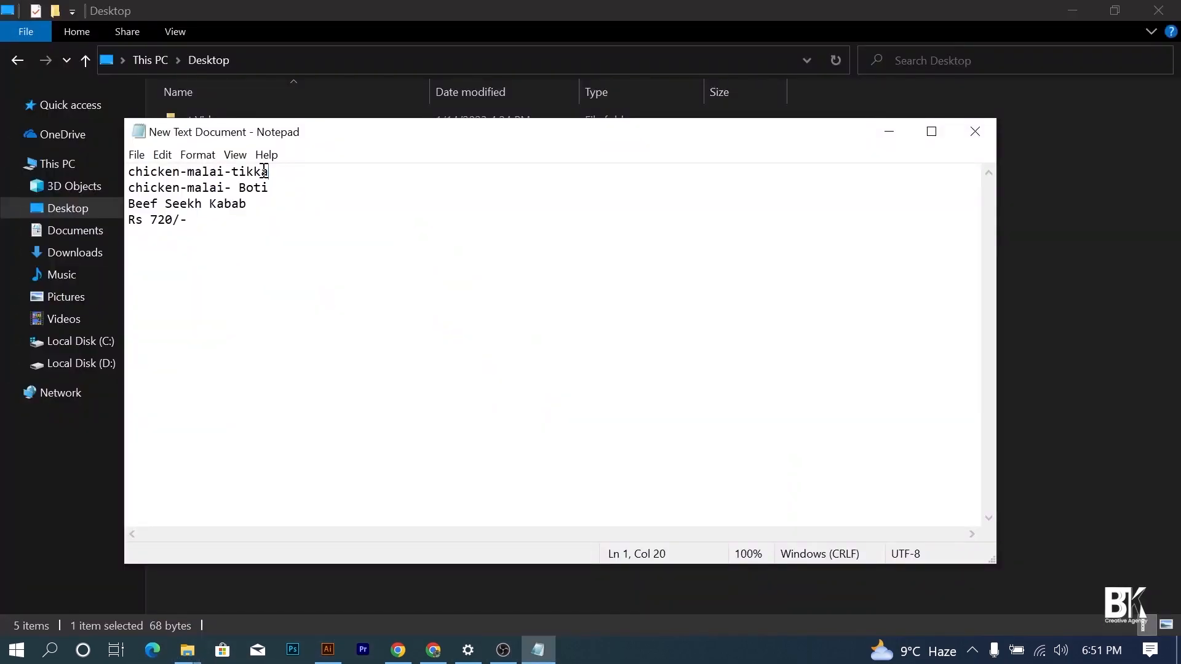
key(shift+Home)
click(332, 651)
key(ctrl+v)
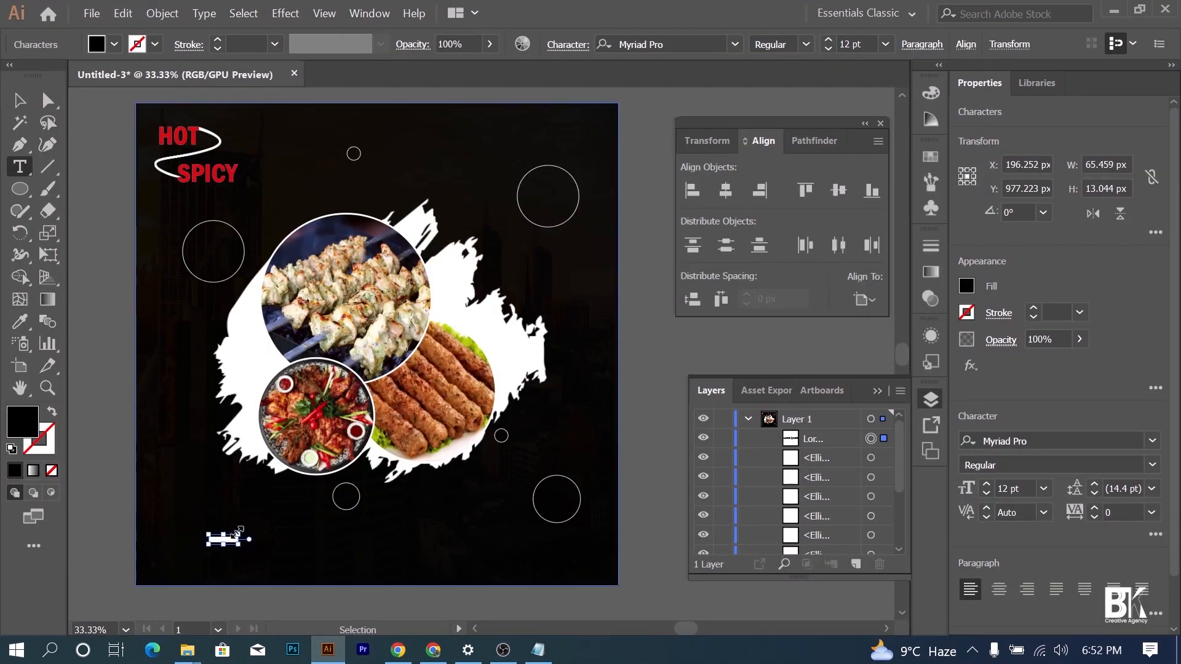
click(113, 44)
click(33, 75)
click(233, 504)
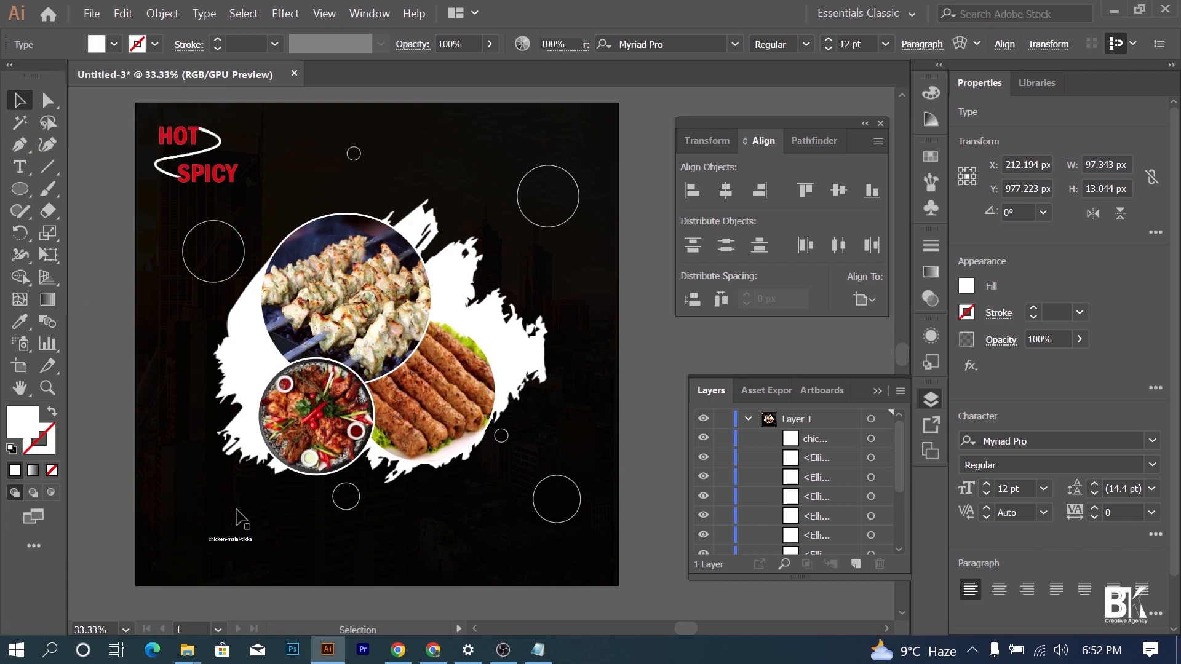
- Enlarge the "chicken-malai-tikka" text to about 24.36 pt and set it to Poppins Medium with 114% vertical scale
click(239, 539)
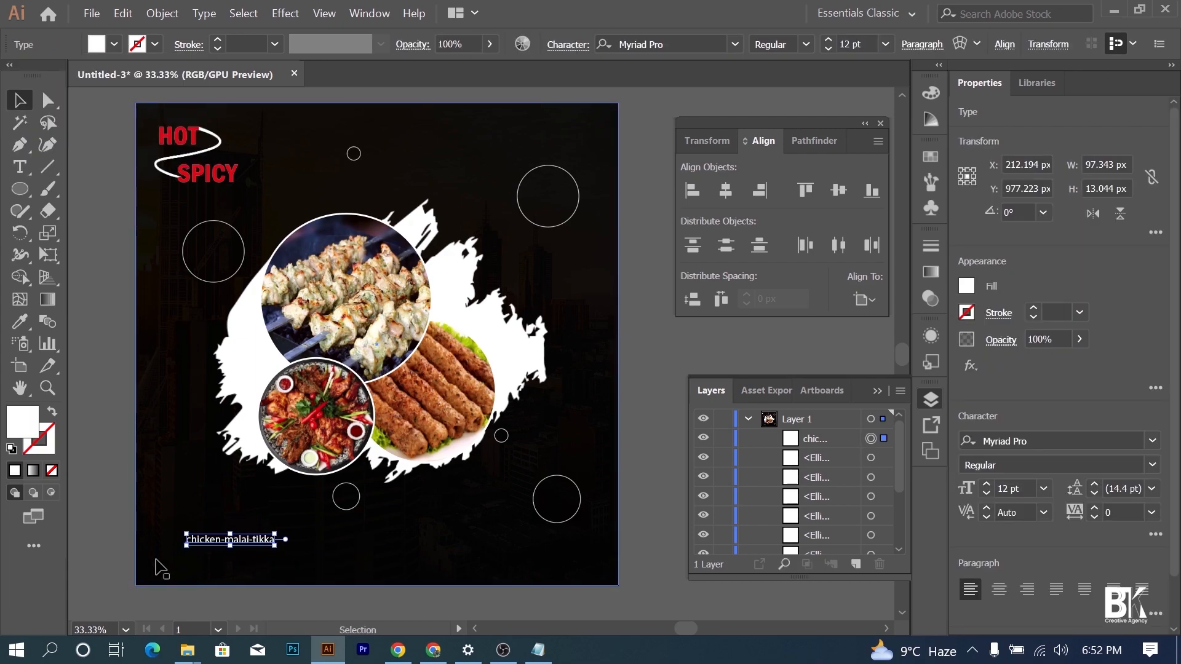
click(323, 555)
click(256, 541)
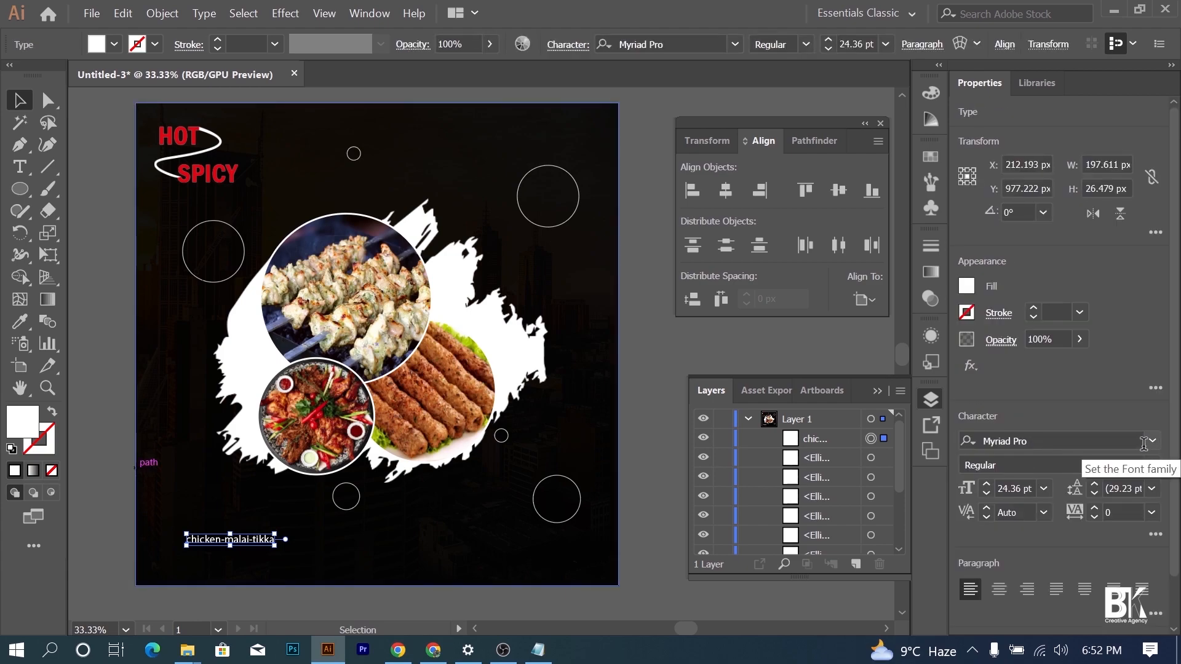
click(1152, 441)
click(1132, 626)
click(1150, 465)
click(1045, 262)
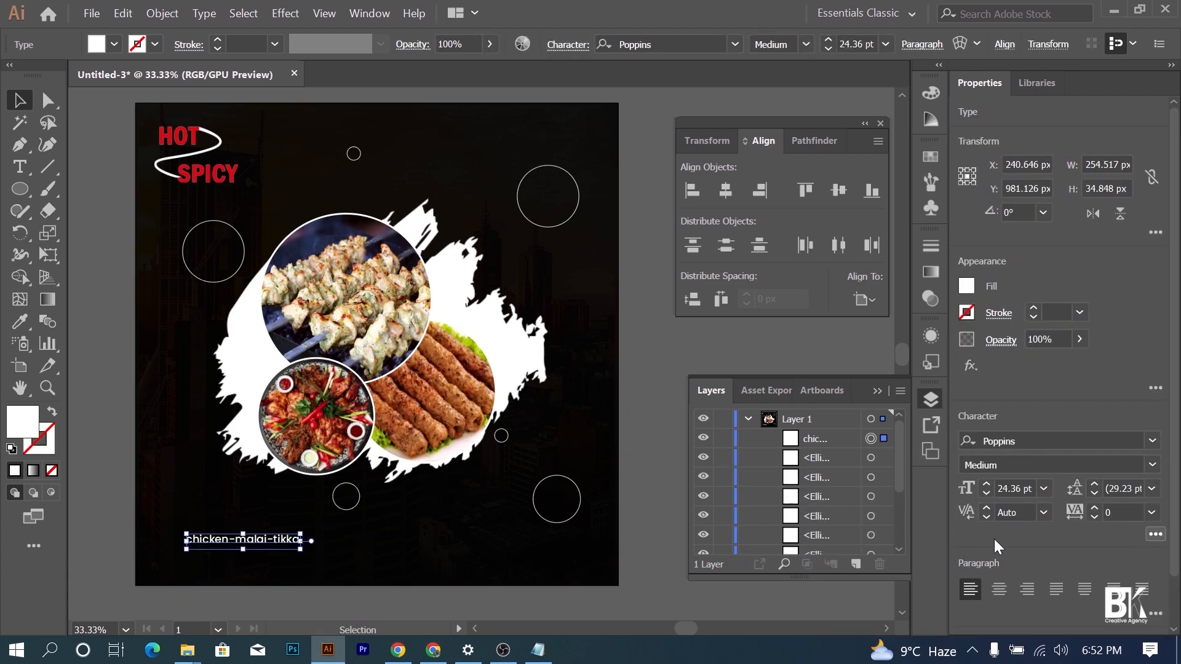
triple_click(985, 428)
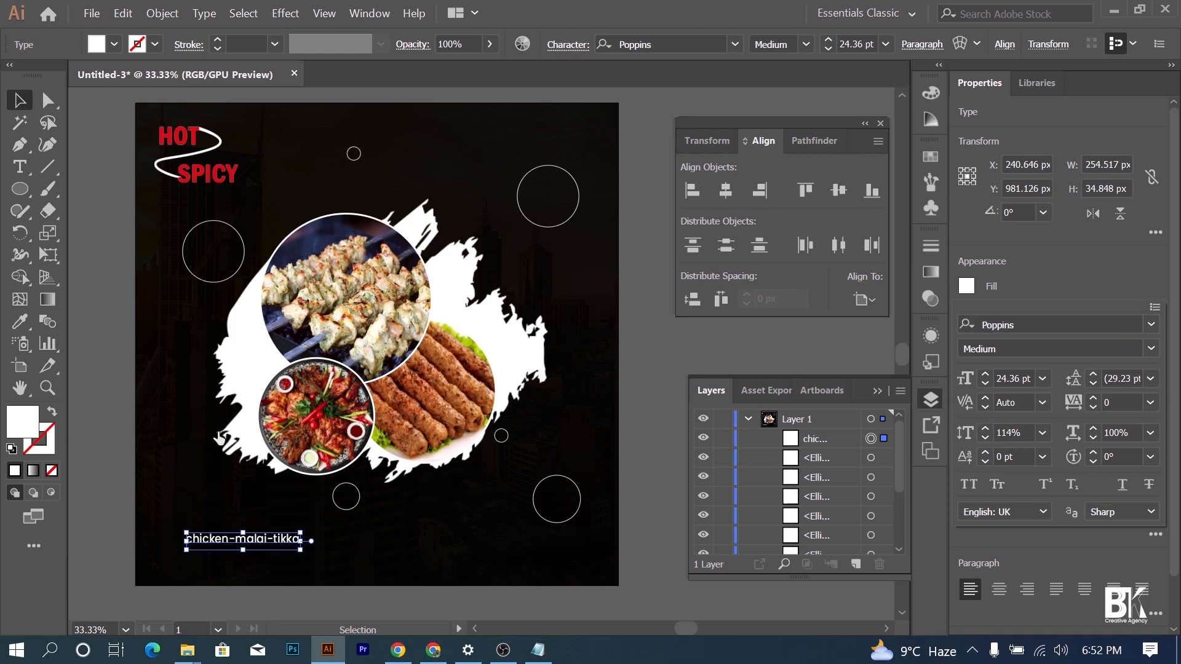
click(122, 439)
click(126, 437)
- Duplicate the dish label to the bottom centre and replace its text with "chicken-malai- Boti" copied from Notepad
drag(258, 540, 420, 549)
click(538, 650)
drag(268, 188, 144, 189)
key(ctrl+c)
click(327, 650)
key(t)
click(398, 541)
key(ctrl+a)
key(ctrl+v)
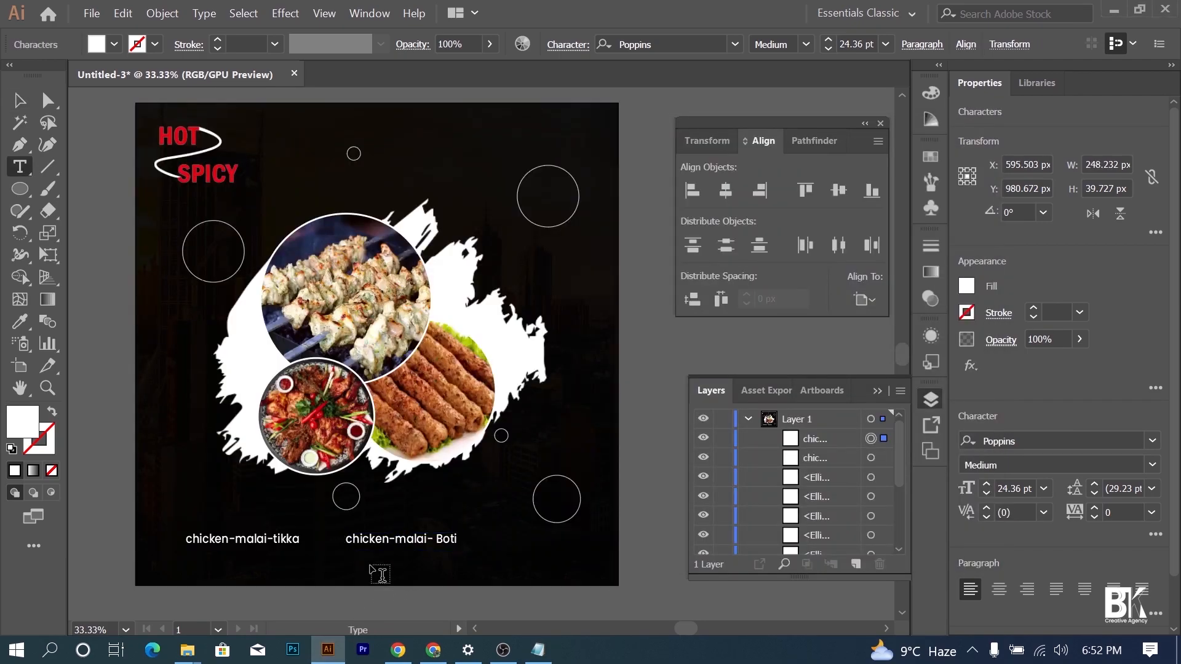
- Duplicate the "chicken-malai- Boti" label near the poster's lower-right corner and replace its text with "Beef Seekh Kabab" copied from Notepad
drag(453, 542, 553, 544)
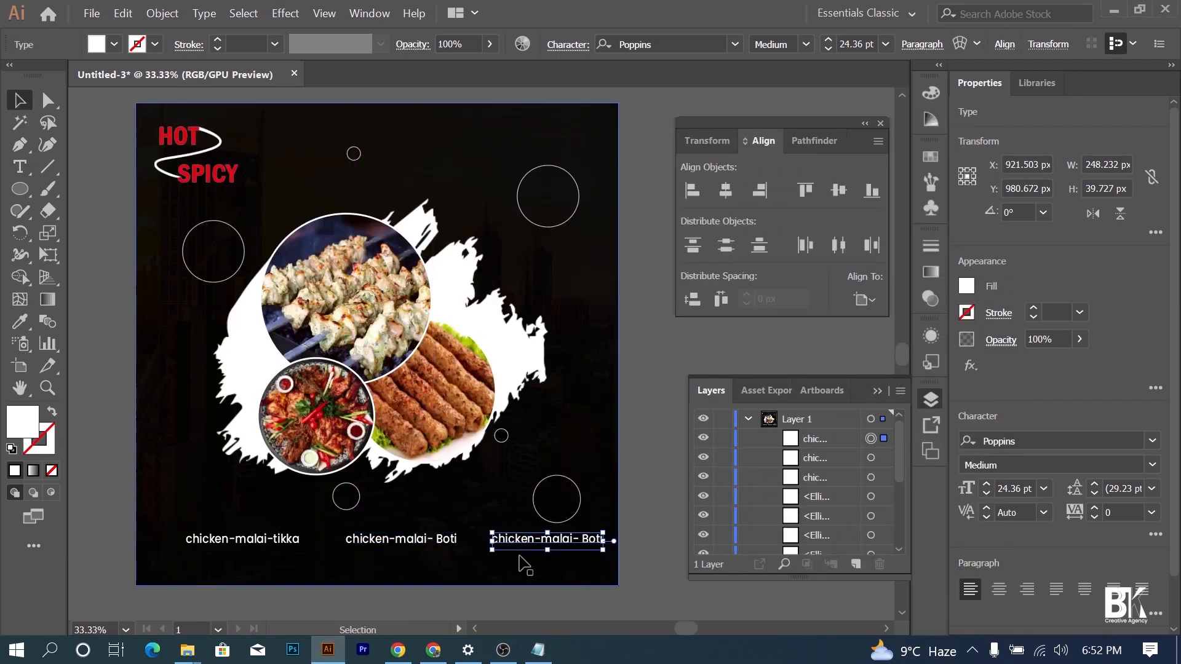
key(t)
click(538, 650)
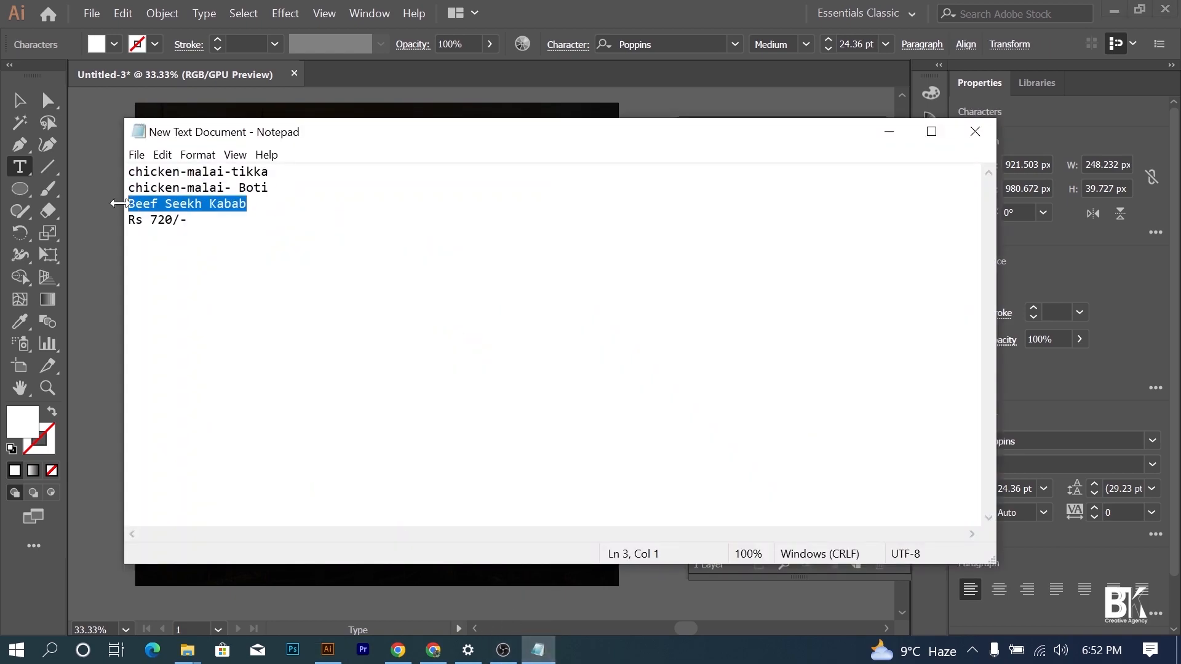
click(888, 133)
key(ctrl+v)
- Distribute the three dish labels horizontally with equal gaps using Align to Key Object, and group them
click(20, 100)
shift+click(394, 540)
shift+click(292, 544)
click(864, 300)
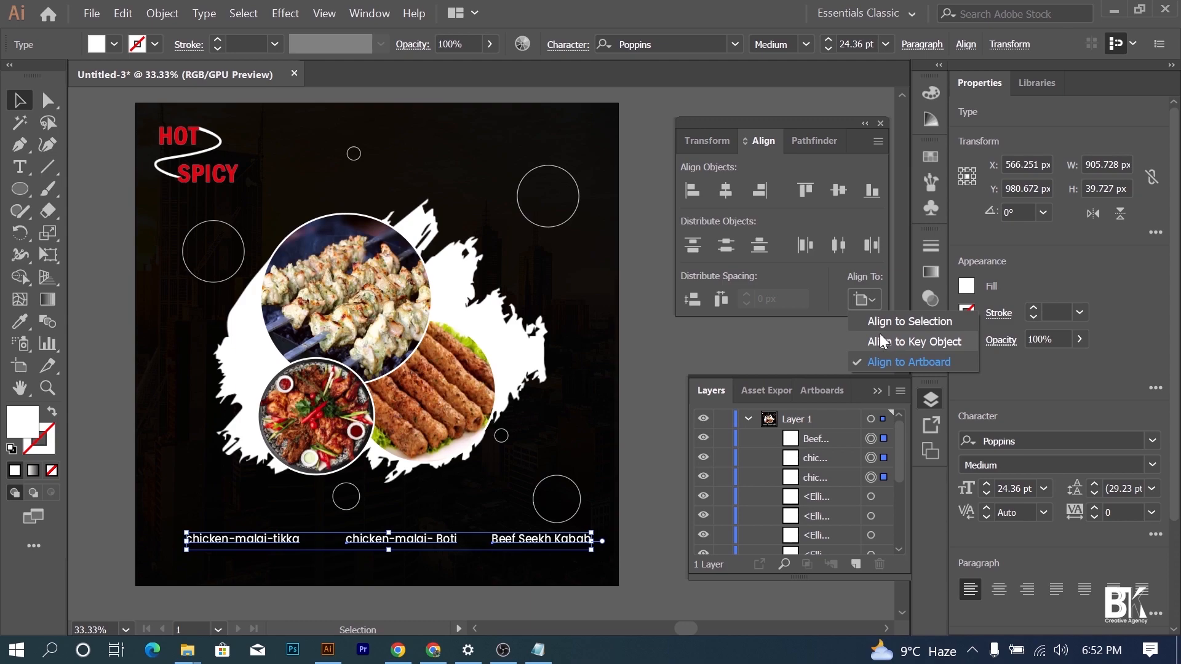
click(883, 342)
click(721, 299)
key(ctrl+g)
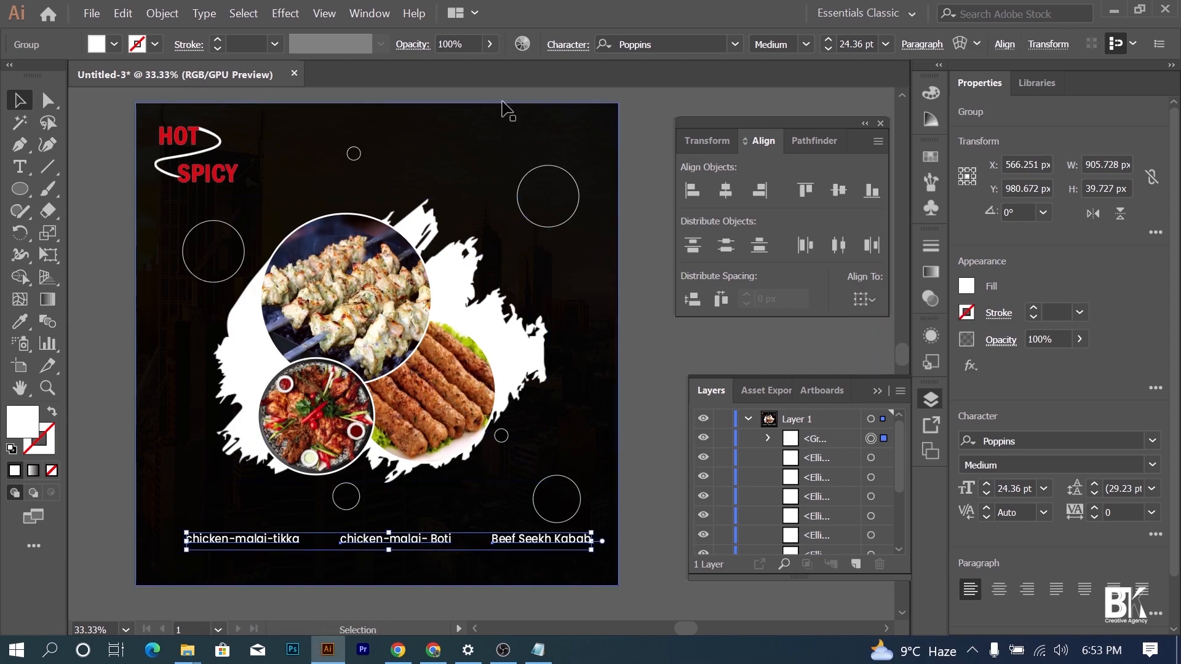
- Centre the grouped dish labels horizontally on the artboard
click(909, 362)
click(726, 190)
click(98, 423)
key(space)
drag(270, 576, 273, 562)
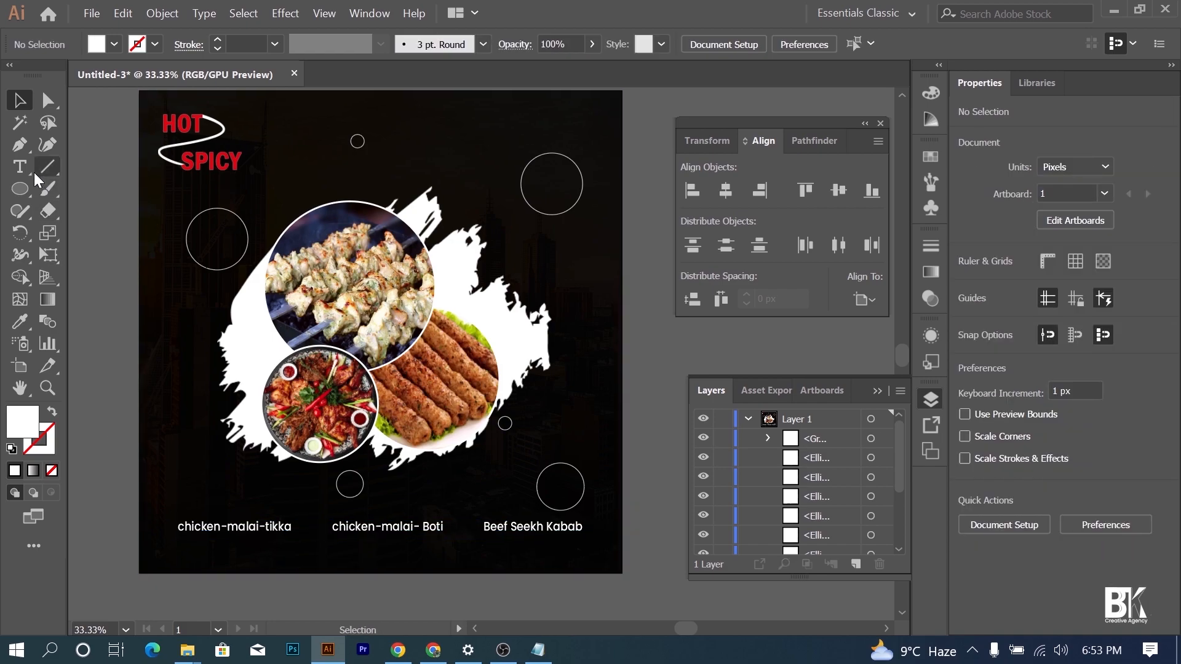
- Add the text "Rs 720/-" copied from Notepad below the "chicken-malai-tikka" label and fill it red
click(22, 167)
click(203, 553)
click(543, 654)
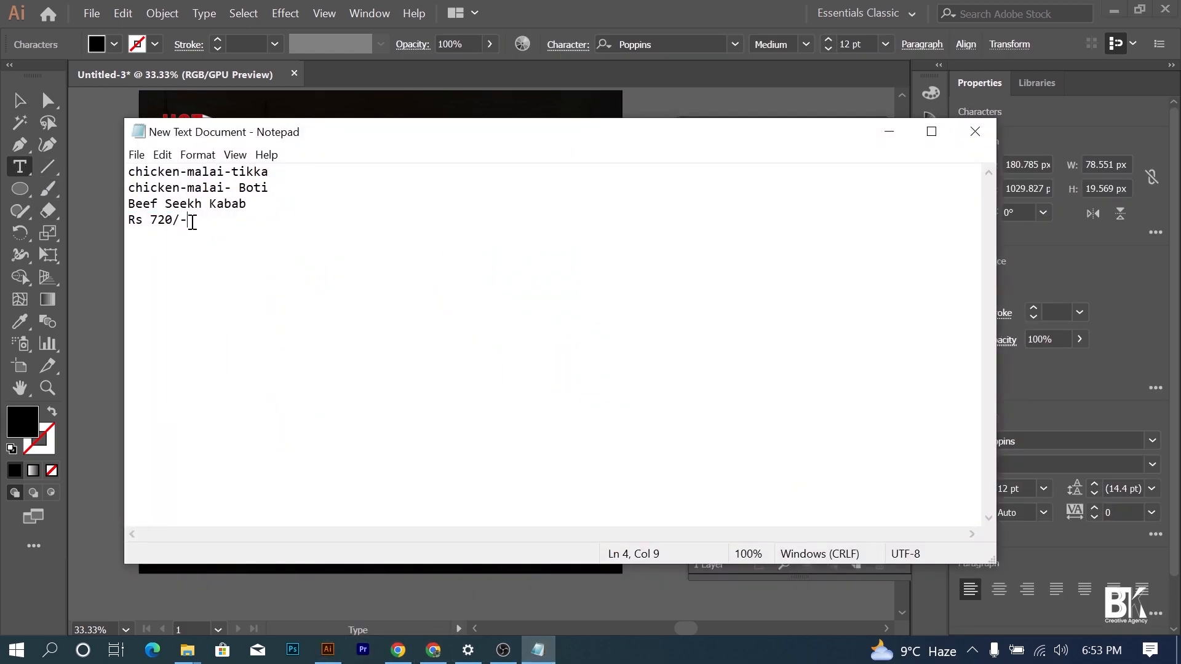
click(888, 131)
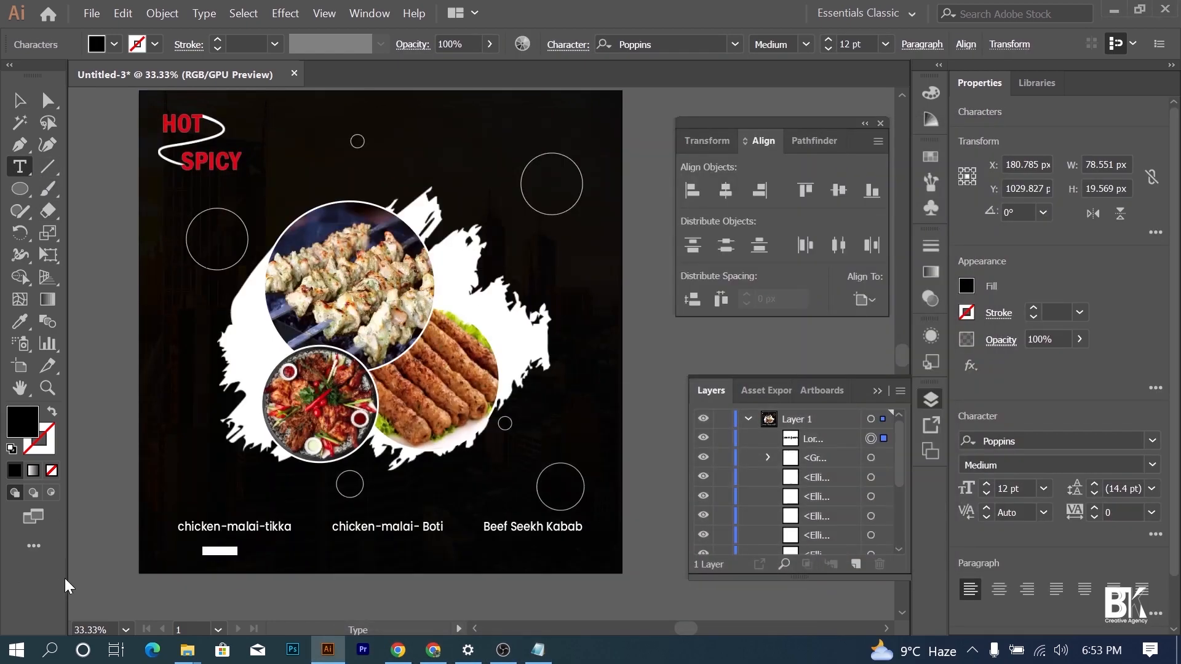
click(21, 103)
click(98, 45)
click(154, 74)
click(79, 209)
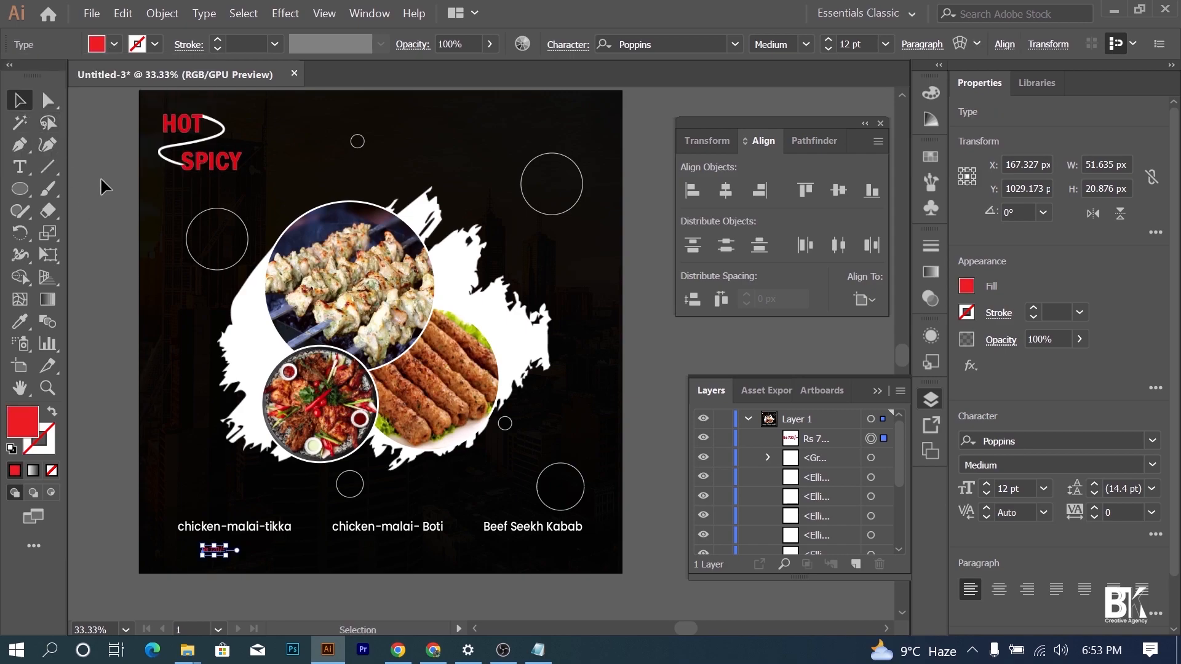
- Enlarge the "Rs 720/-" text to about 30.06 pt and position it beneath the "chicken-malai-tikka" label
click(241, 578)
scroll(241, 578, up, 1)
drag(223, 545, 246, 549)
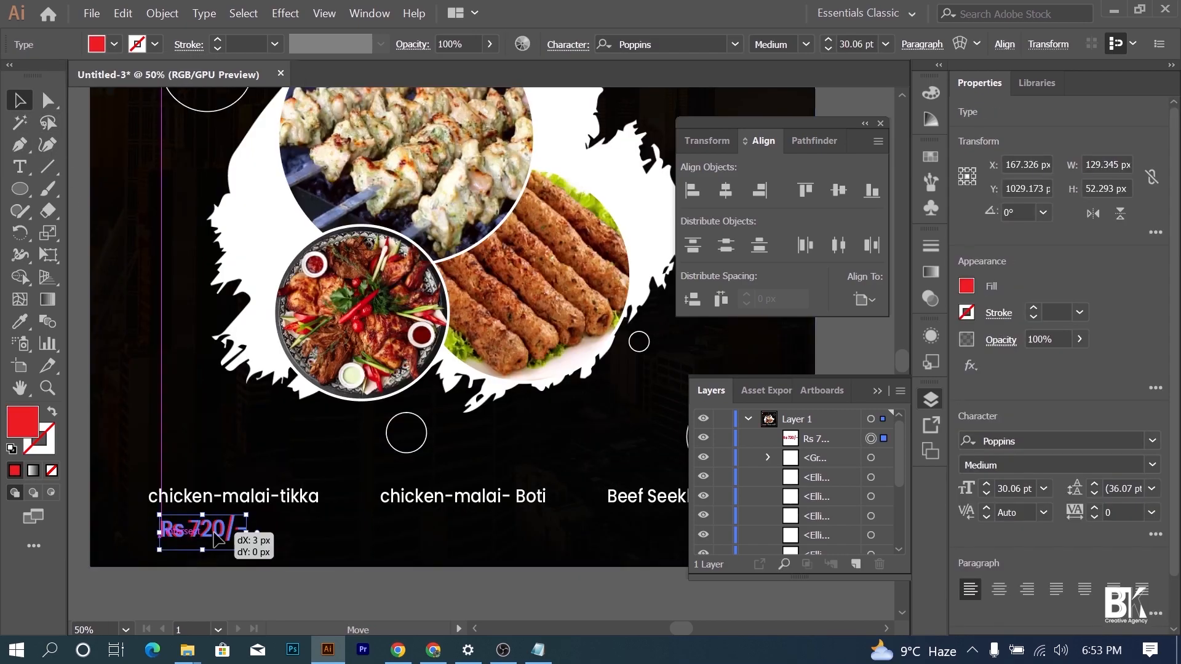
scroll(270, 573, down, 1)
click(224, 578)
click(245, 547)
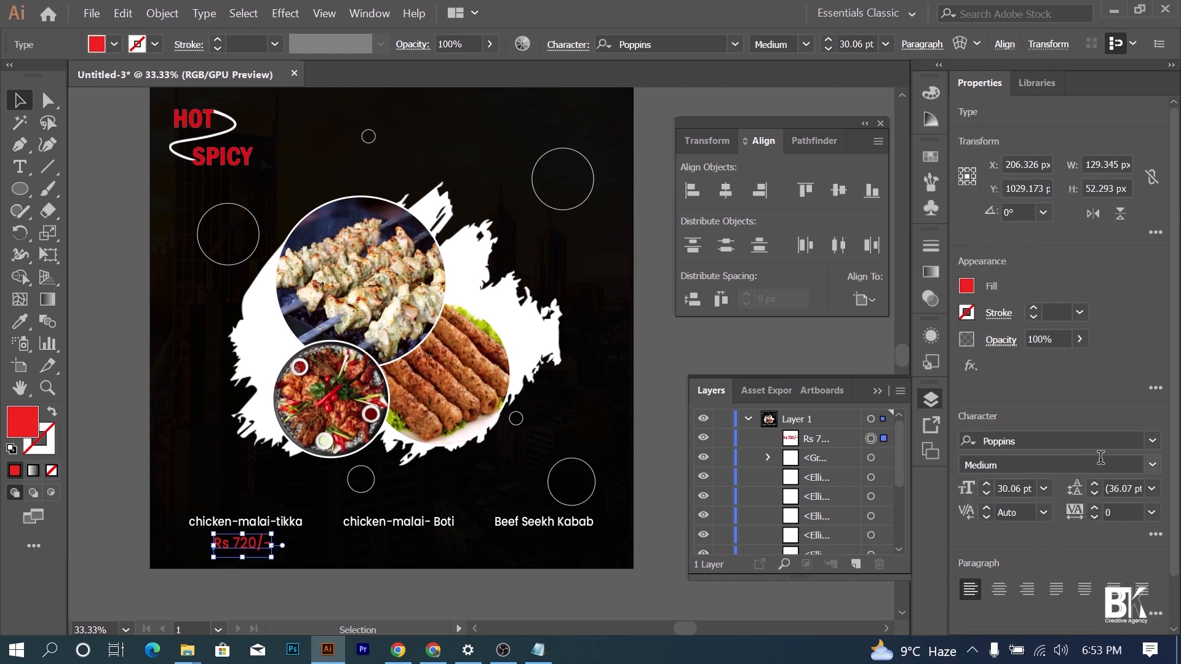
- Set the font of the "Rs 720/-" price to Franklin Gothic Medium
click(1151, 441)
click(1166, 531)
scroll(1040, 590, down, 5)
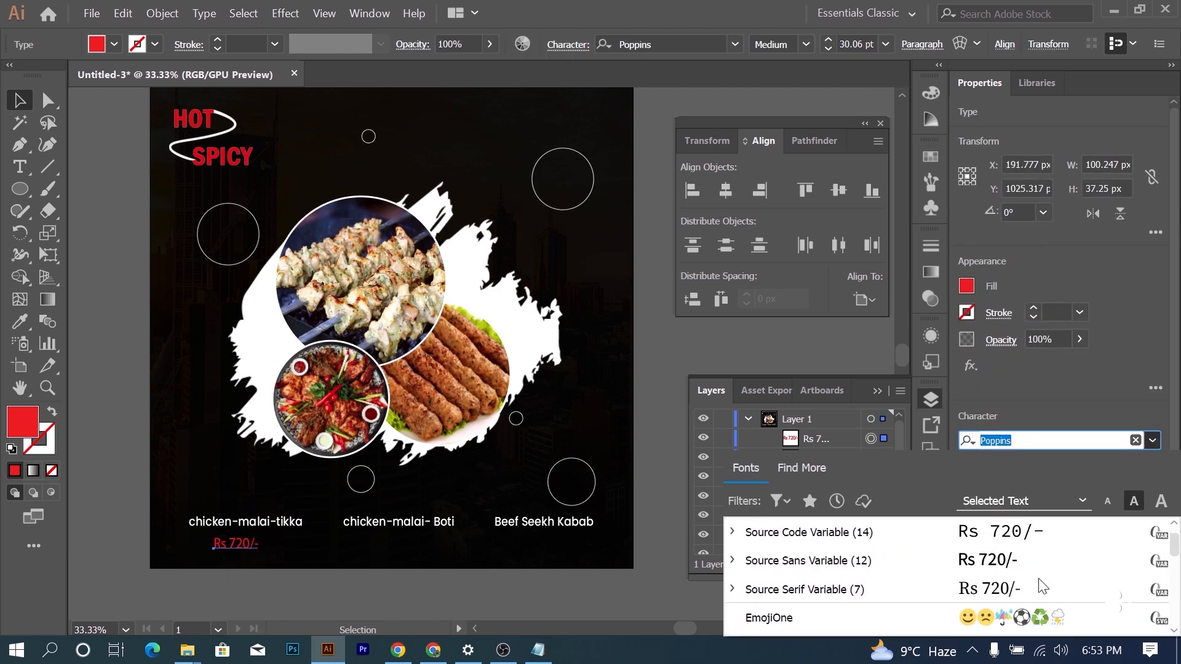
scroll(1039, 590, down, 2)
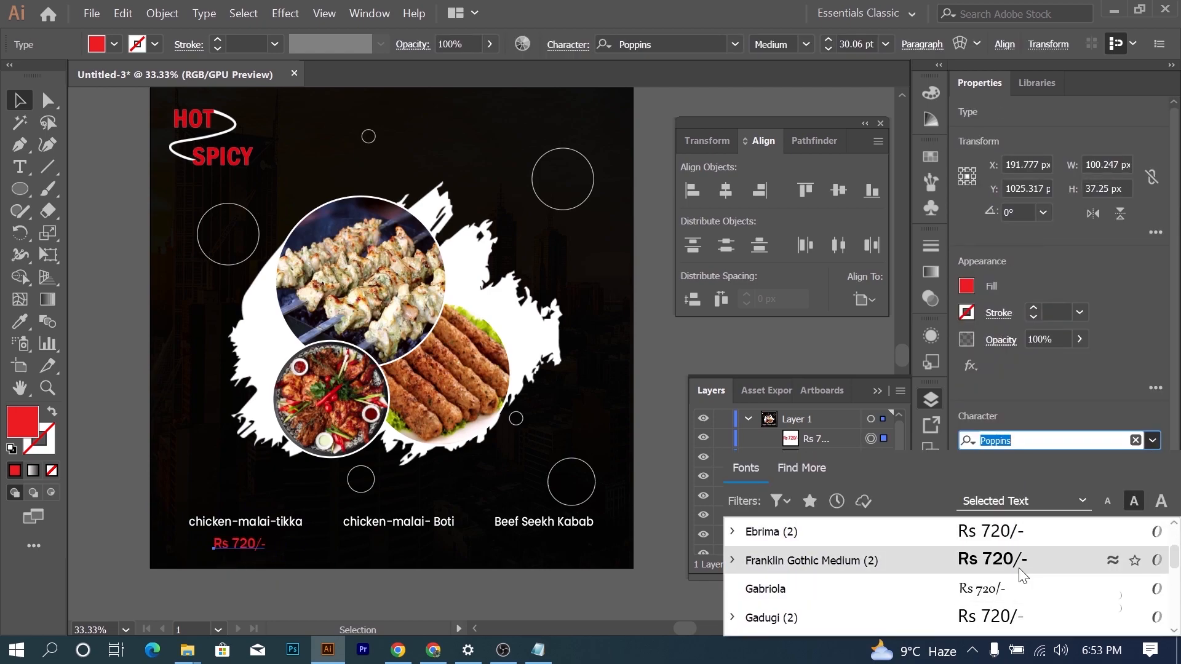
click(1039, 560)
click(105, 563)
scroll(248, 558, up, 1)
click(245, 543)
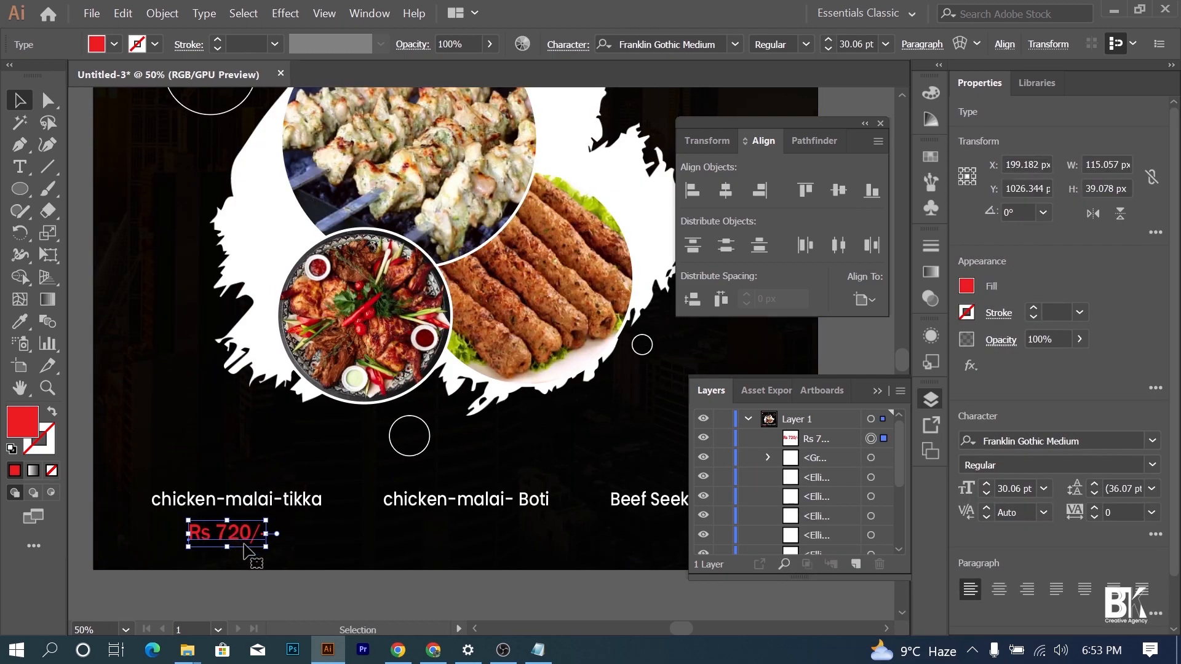
- Duplicate the price horizontally beneath the "chicken-malai- Boti" and "Beef Seekh Kabab" labels
drag(234, 533, 482, 534)
scroll(482, 534, down, 1)
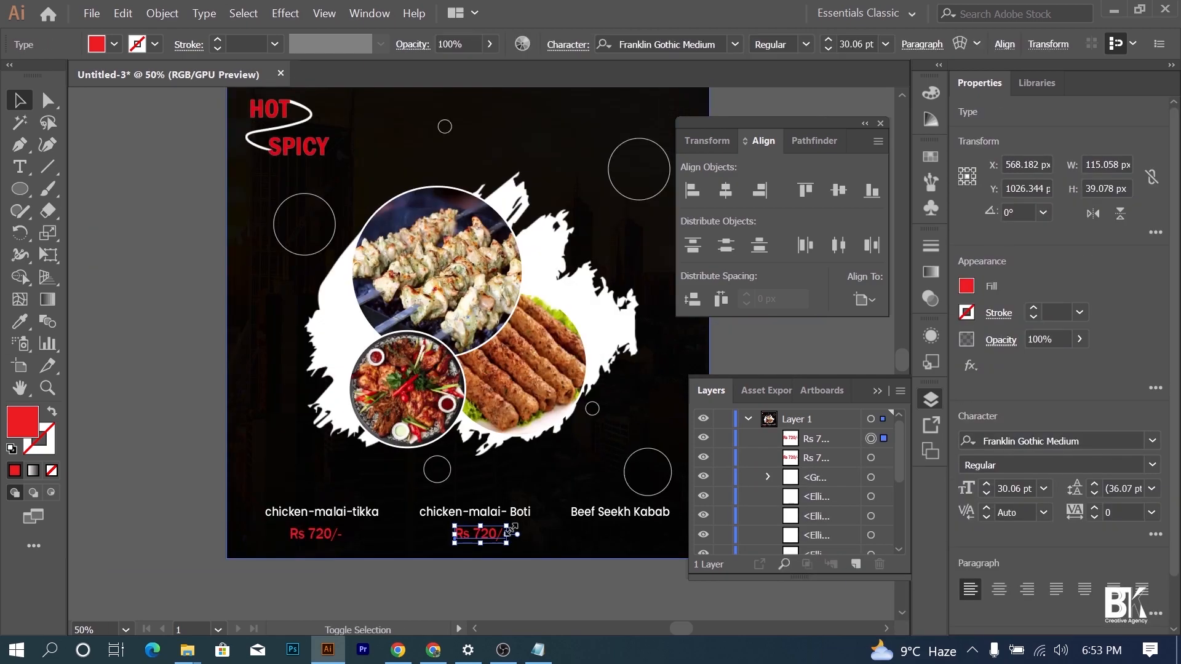
drag(380, 534, 513, 533)
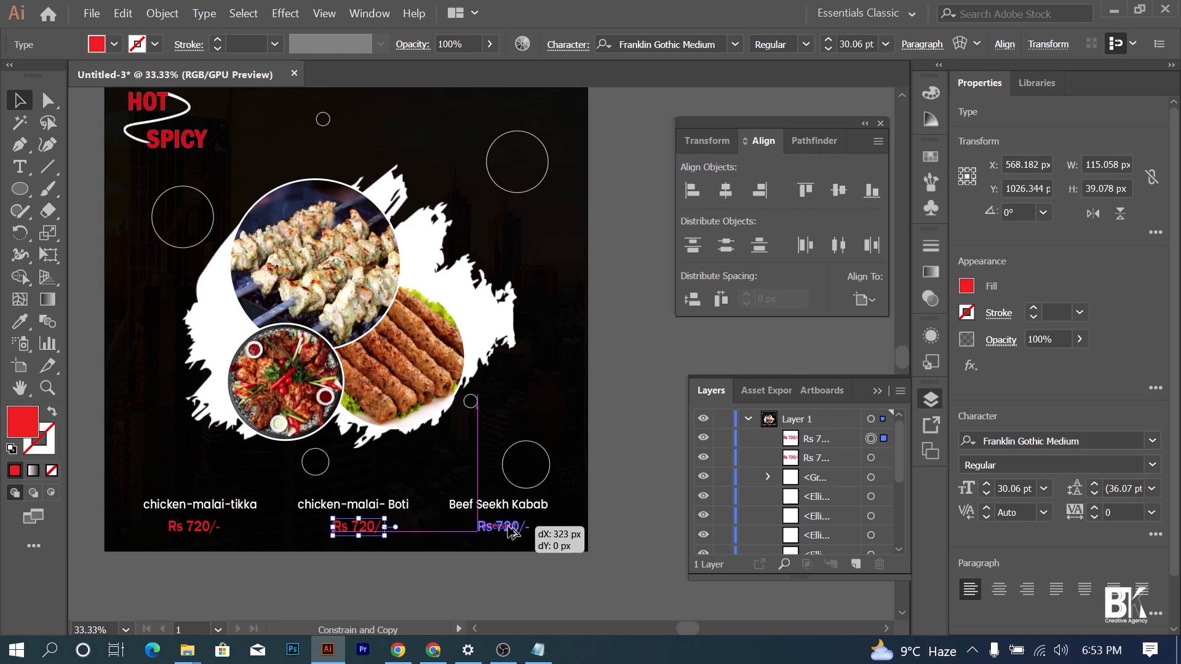
click(523, 570)
- Change the middle price to "Rs 890/-" and the price under "Beef Seekh Kabab" to "Rs 420/-"
key(alt+t)
click(354, 519)
key(t)
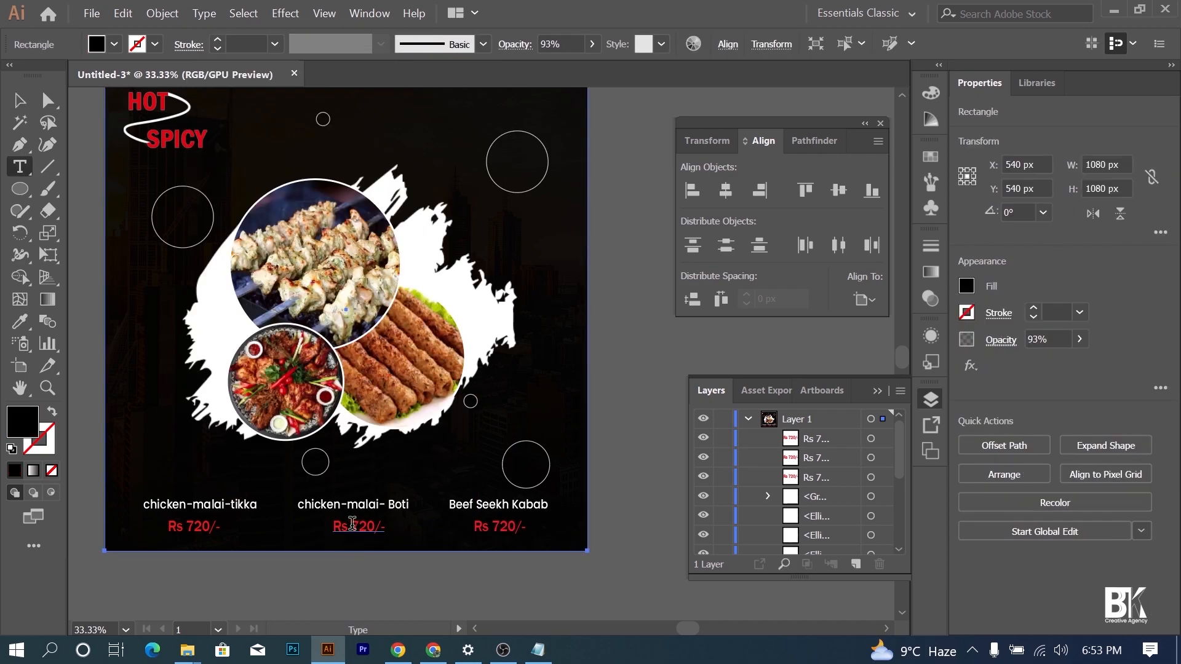
text(890)
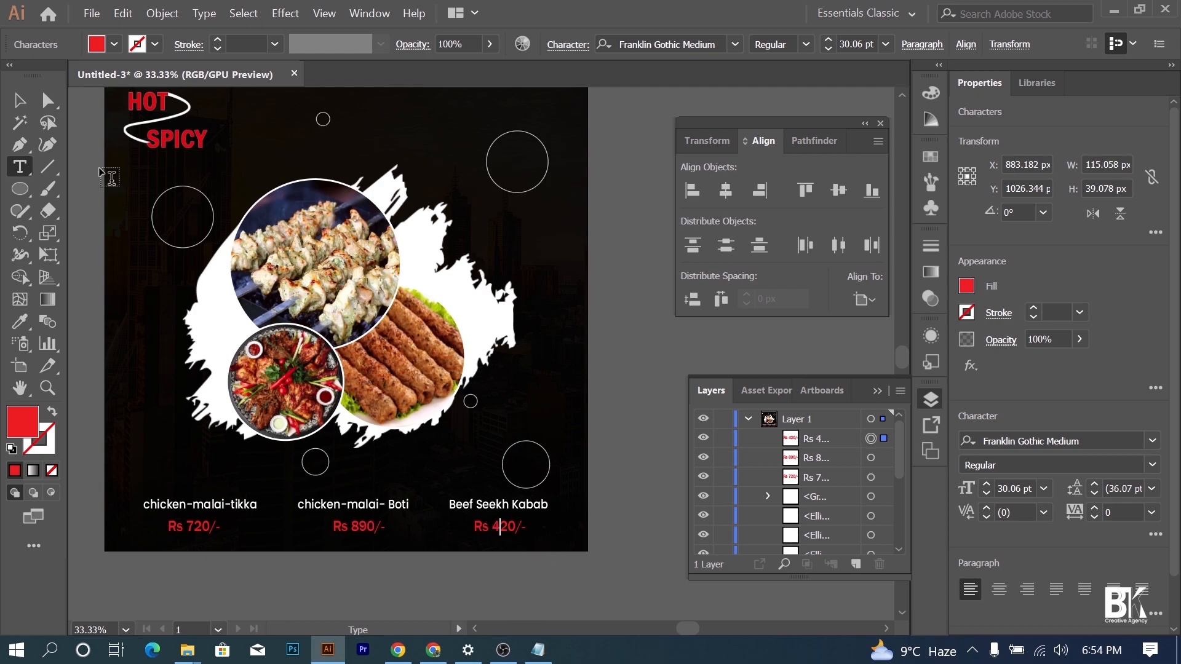
click(20, 99)
click(606, 455)
- Ungroup the three dish labels
scroll(488, 545, down, 1)
drag(489, 546, 552, 546)
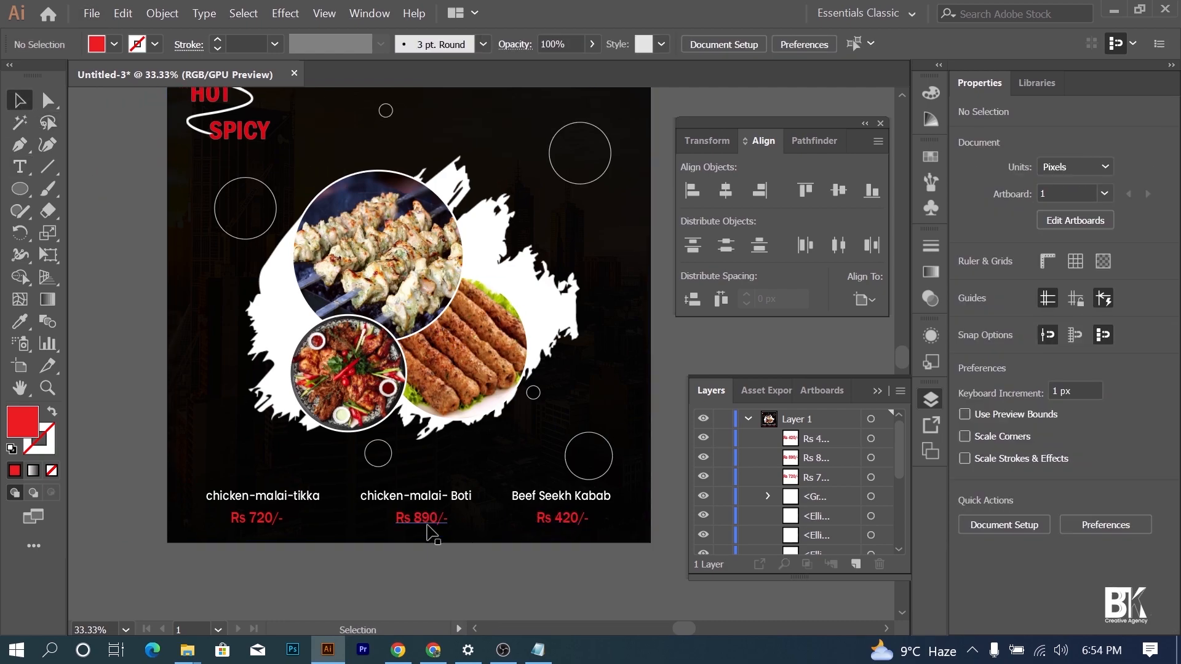
click(395, 517)
click(437, 499)
key(ctrl+shift+g)
click(361, 553)
- Centre-align each price horizontally with the dish label above it
click(265, 519)
shift+click(297, 507)
shift+click(306, 498)
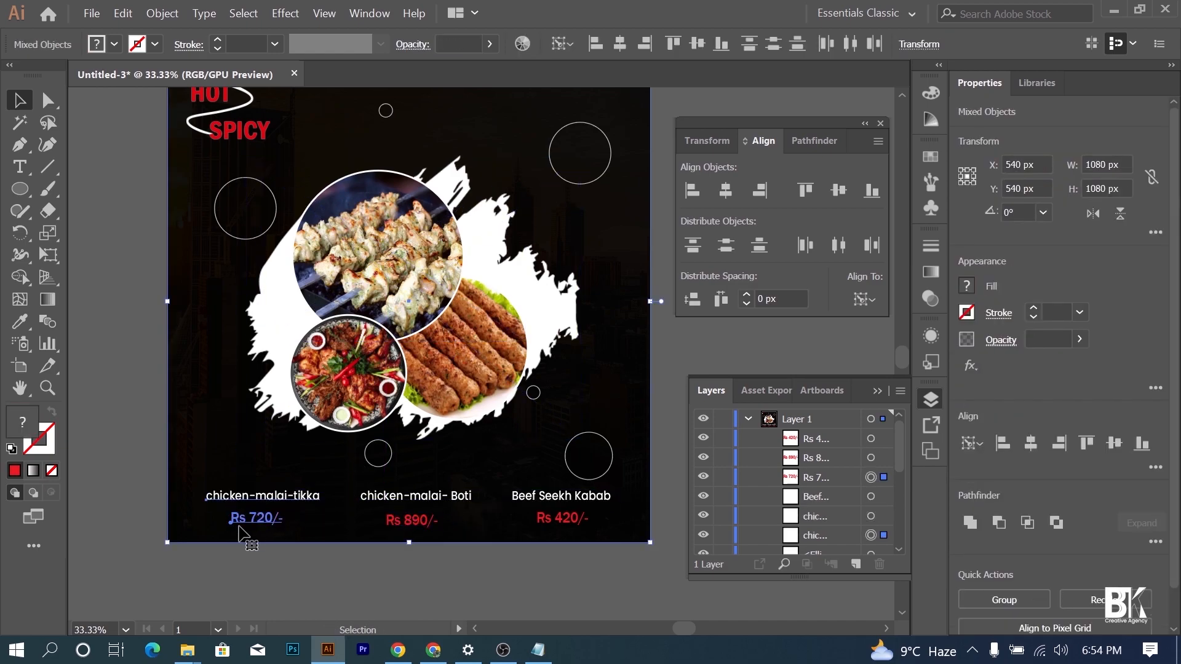
shift+click(262, 533)
click(717, 195)
click(413, 496)
shift+click(411, 521)
click(725, 192)
click(557, 497)
shift+click(561, 521)
click(446, 585)
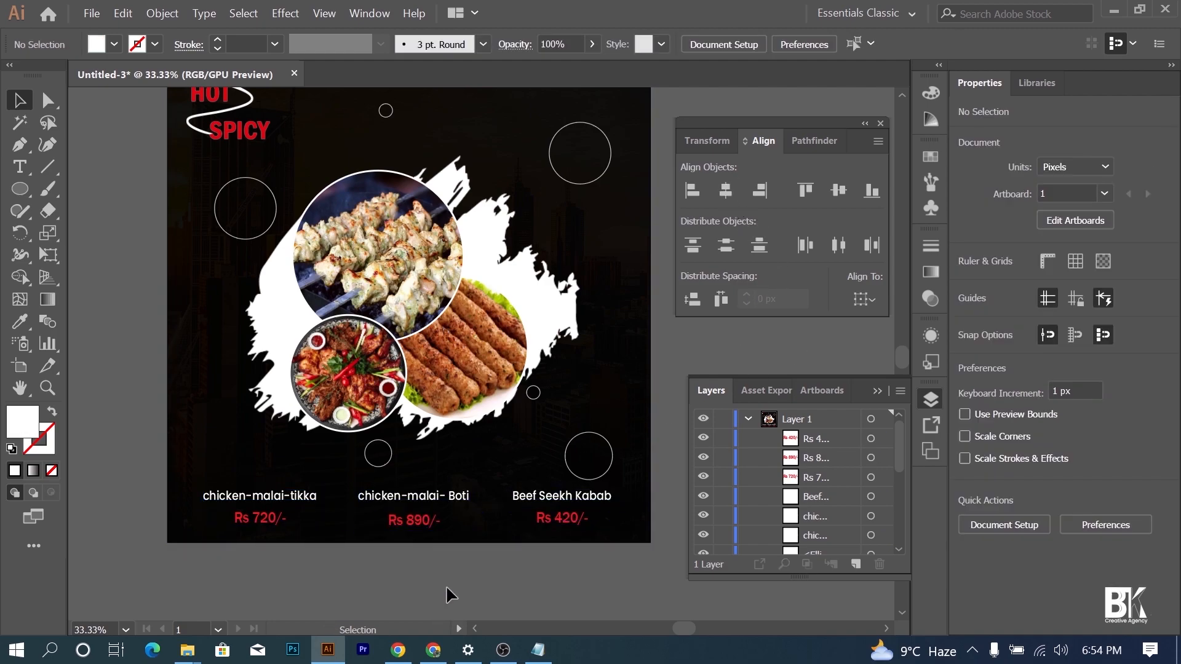
- Scale the outline circle above "Beef Seekh Kabab" down to 88 px
drag(580, 478, 609, 457)
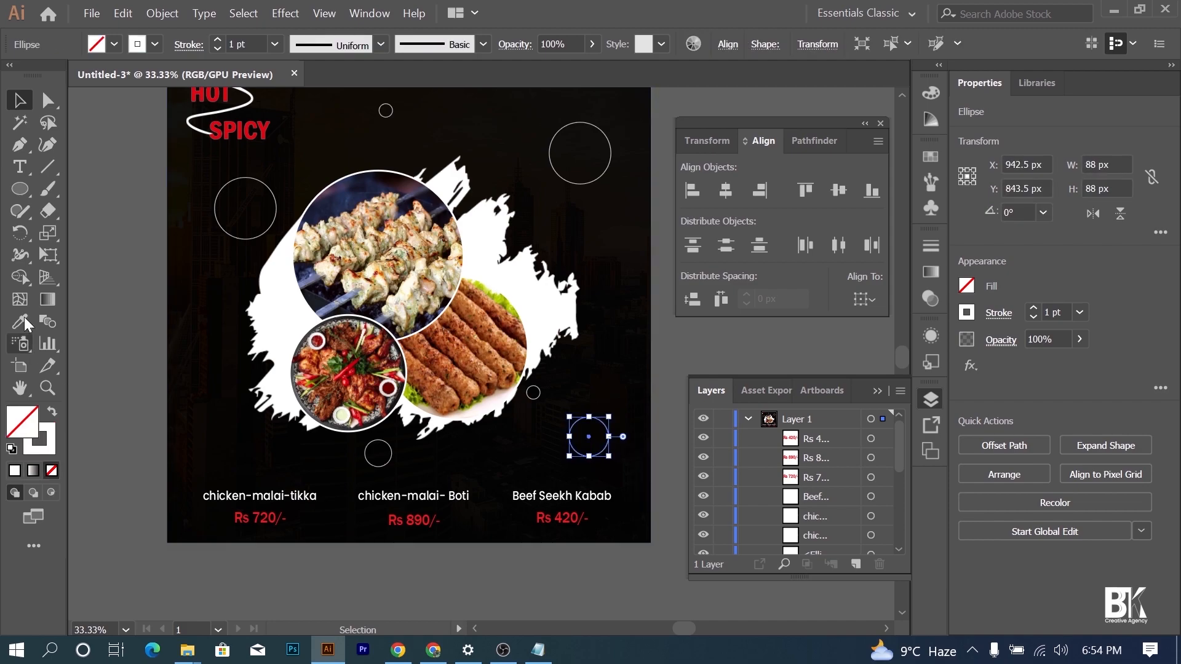
- Try an orange stroke on the large outline circle to the left of the food photos
click(215, 209)
click(155, 44)
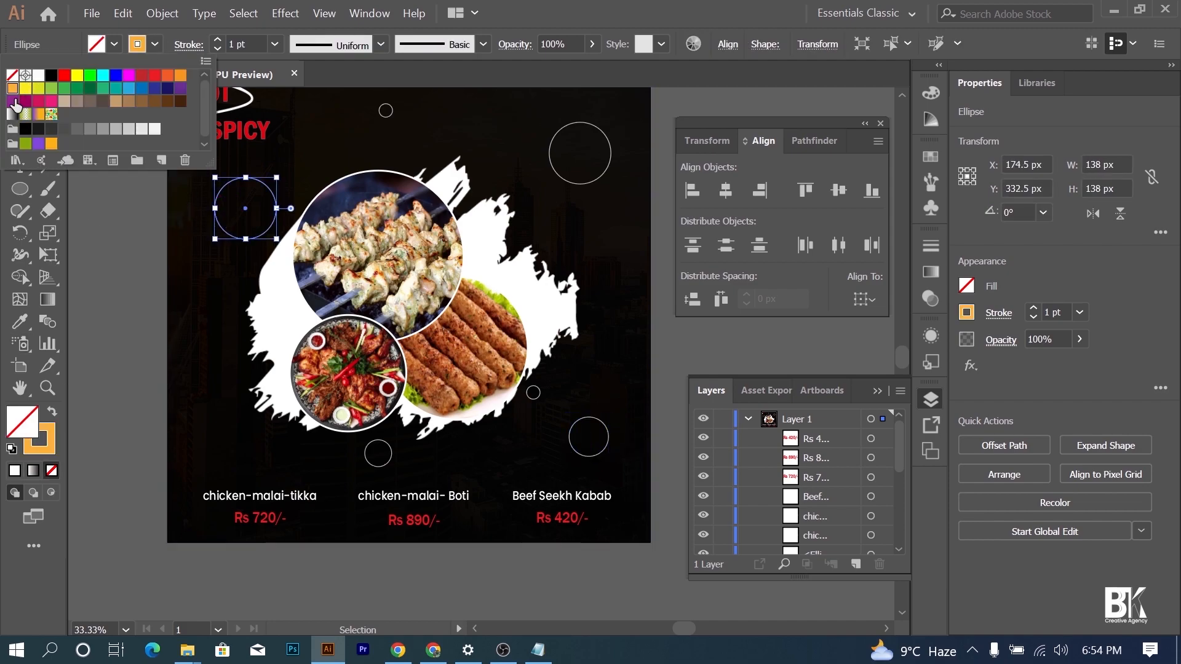
click(121, 213)
- Give the poster's upper-right and lower-right outline circles a red stroke
click(592, 184)
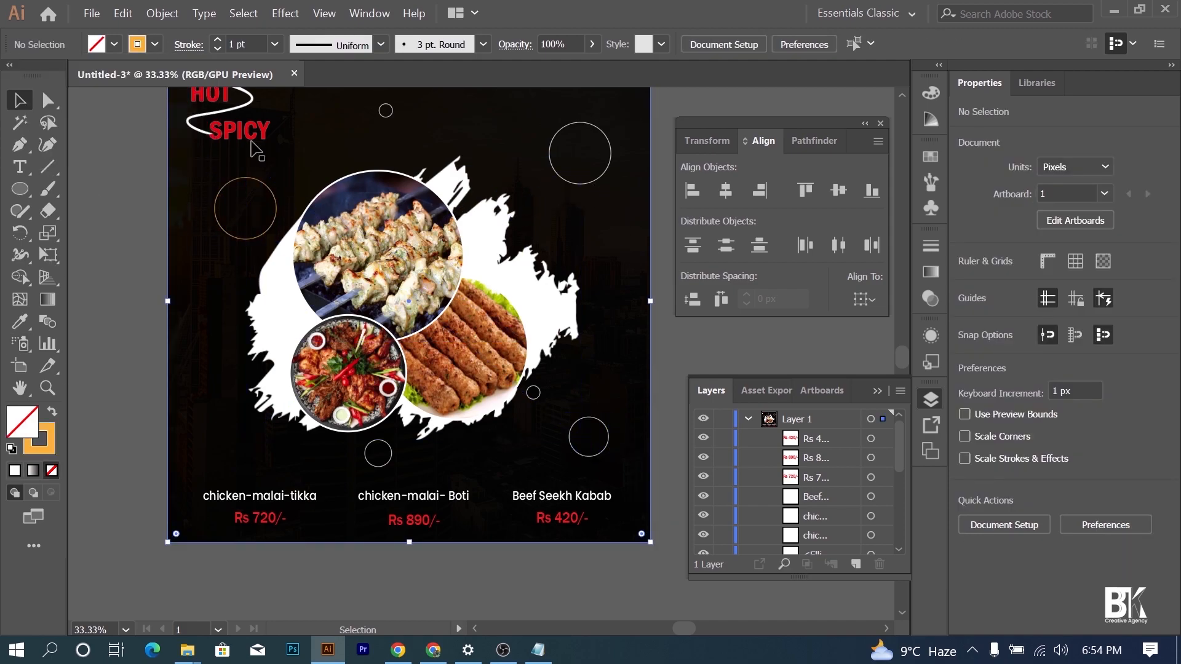
click(610, 148)
click(155, 45)
click(126, 196)
click(603, 429)
click(579, 420)
click(155, 44)
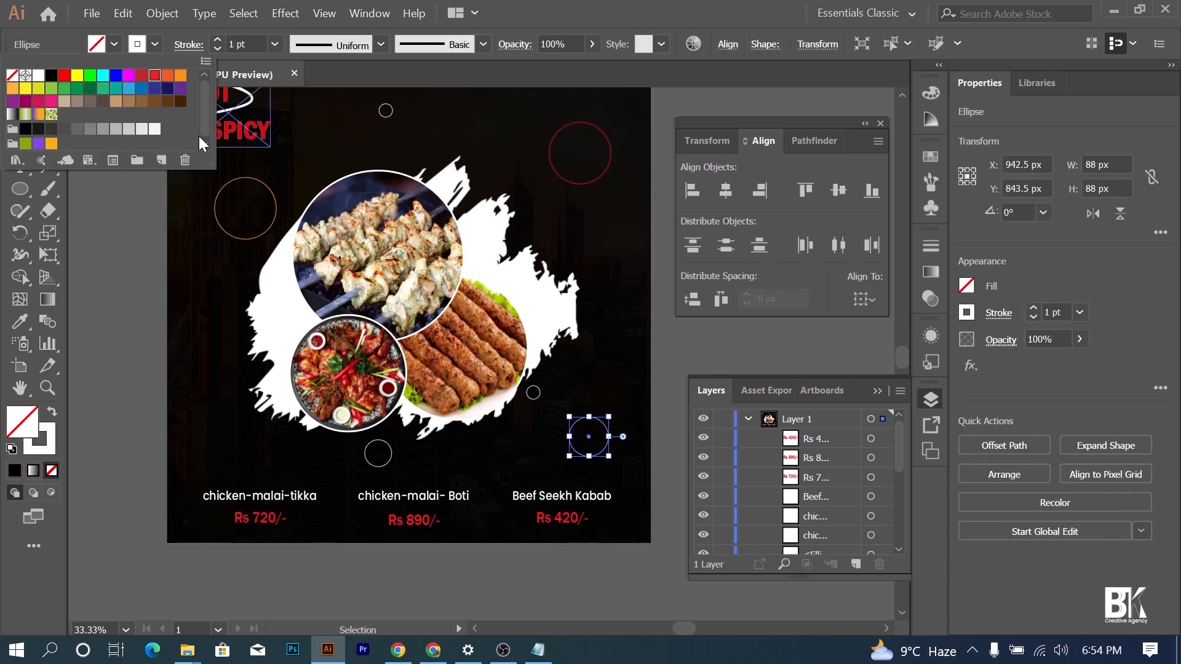
click(154, 75)
click(135, 361)
- Apply the same red stroke to the outline circles below, above and to the left of the food photos
click(369, 446)
click(155, 44)
click(154, 75)
click(386, 110)
click(155, 44)
click(154, 75)
click(120, 210)
click(215, 209)
click(155, 44)
click(154, 75)
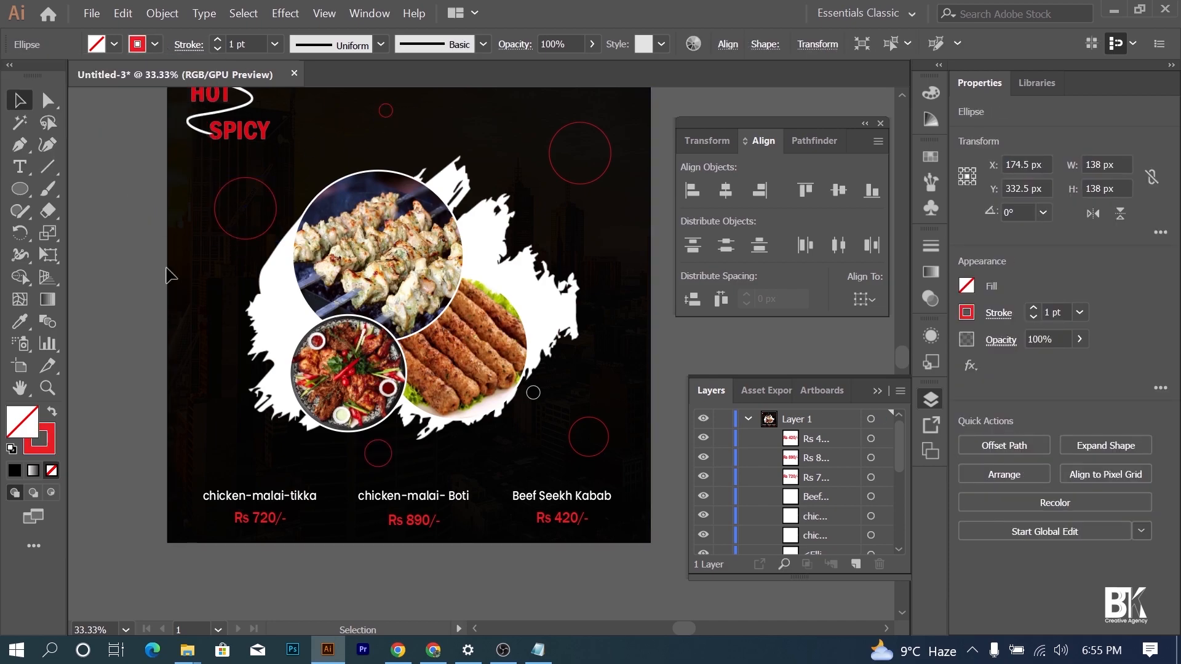
click(153, 252)
- Capitalize the first letter of the two chicken labels to read "Chicken-malai- Boti" and "Chicken-malai-tikka"
key(t)
double_click(363, 496)
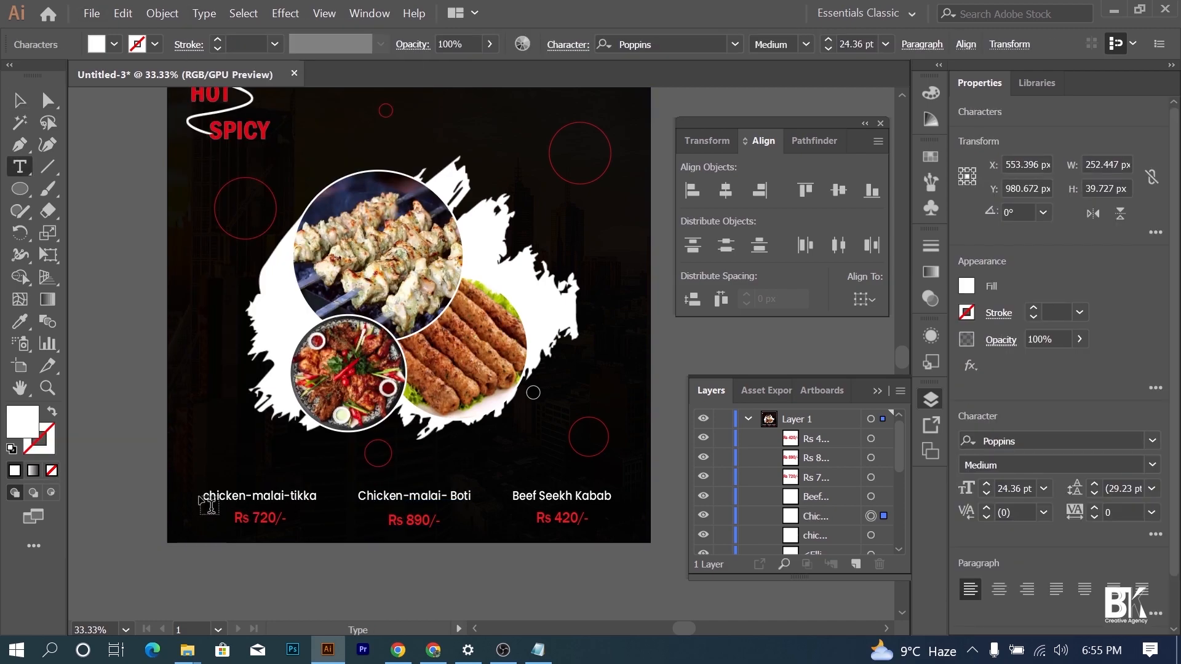
click(155, 362)
- Recolour all three prices white by sampling the white brush stroke with the Eyedropper
drag(366, 571, 352, 523)
key(i)
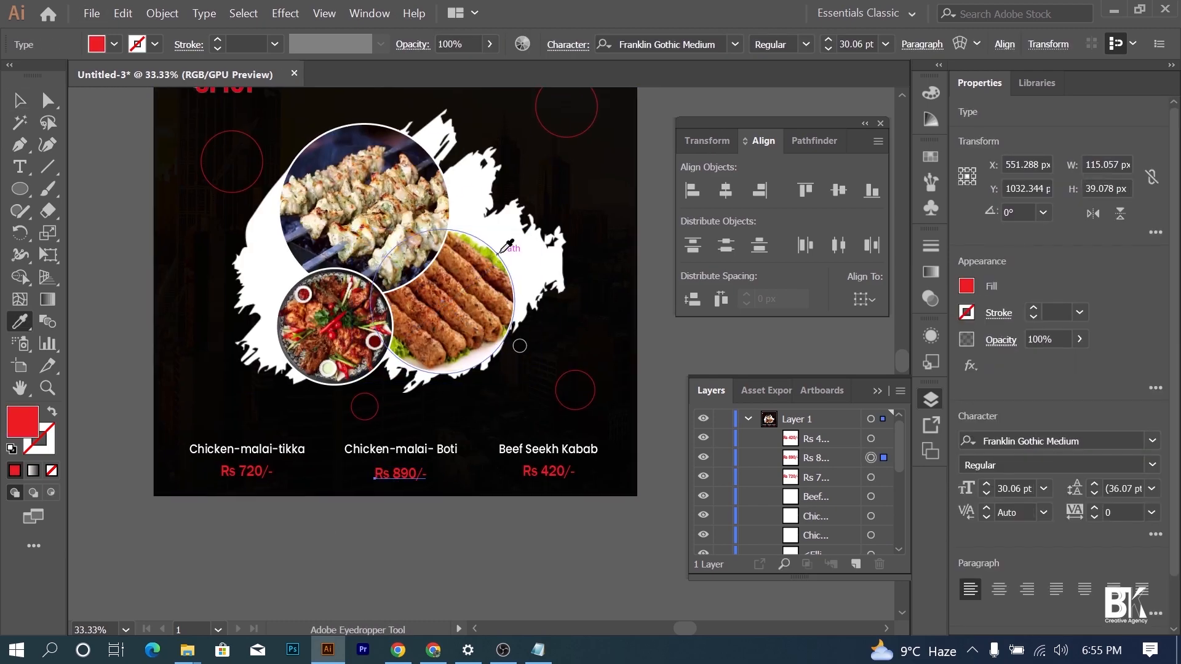
click(253, 287)
ctrl+click(239, 475)
click(259, 289)
ctrl+click(535, 474)
click(259, 277)
- Apply a Multiply drop shadow to the food photo group with 75% opacity, 7 px X and Y offsets and 5 px blur
key(ctrl+minus)
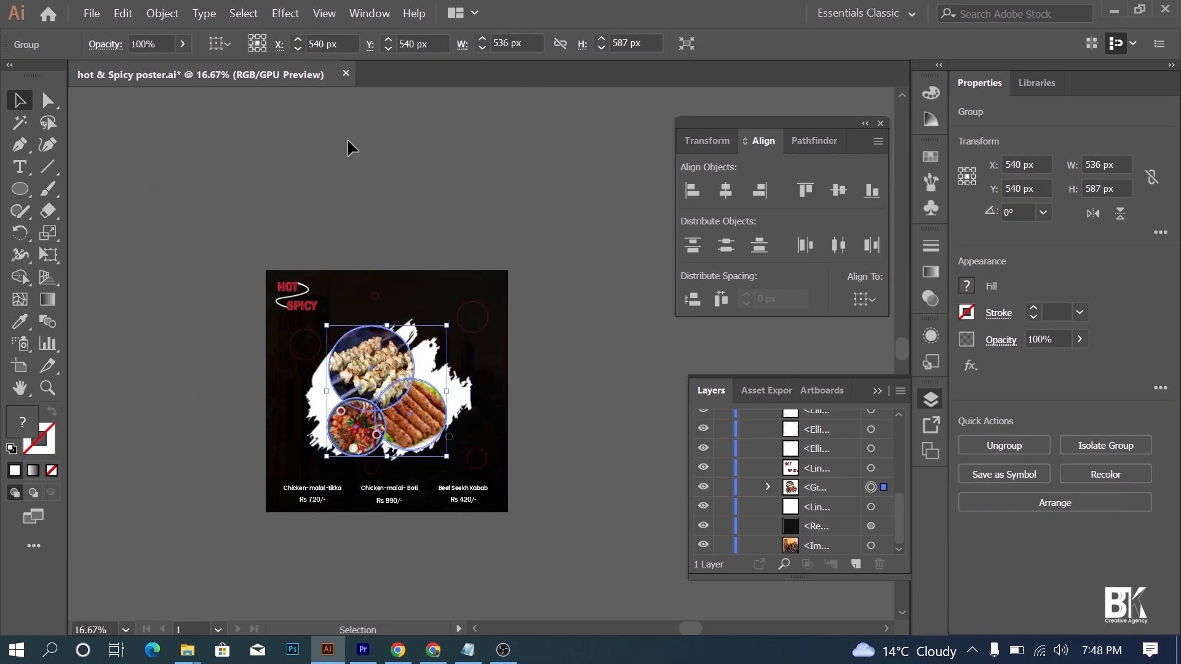
click(285, 13)
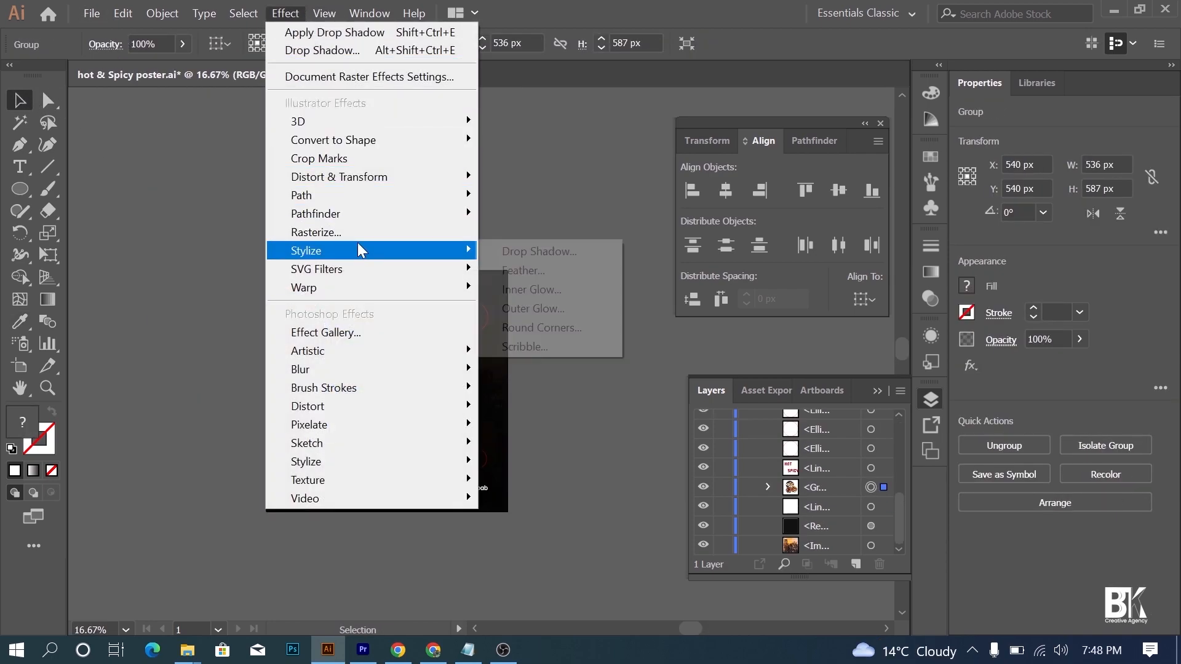
mouse_move(357, 246)
click(552, 253)
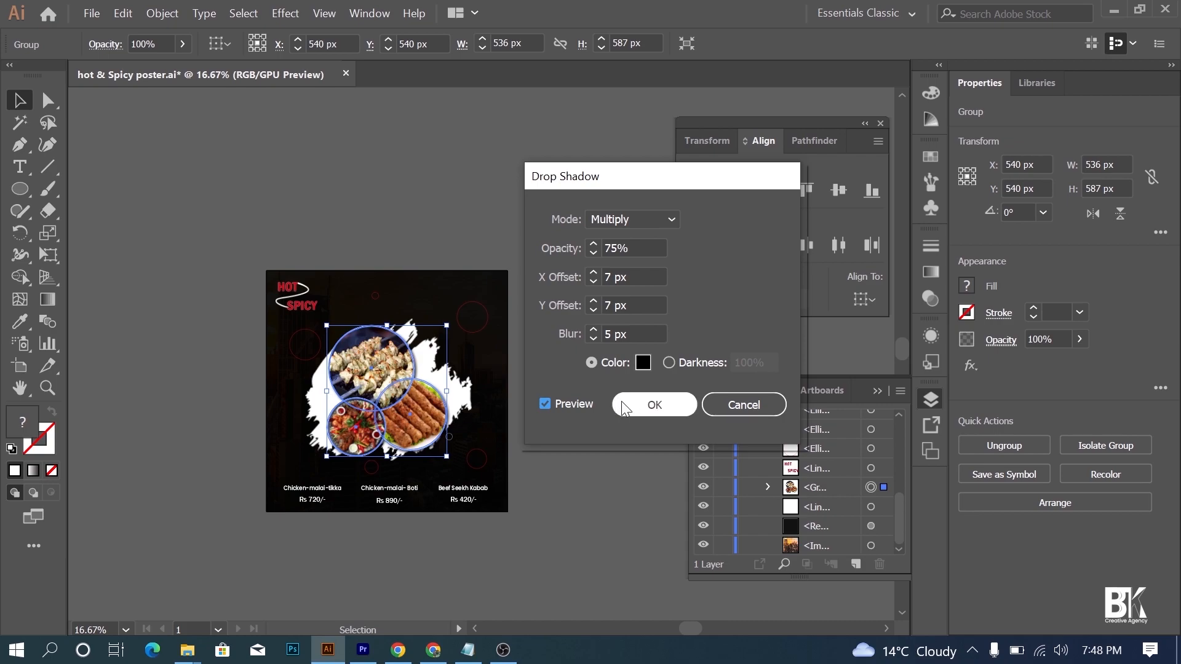
click(666, 415)
scroll(415, 412, up, 2)
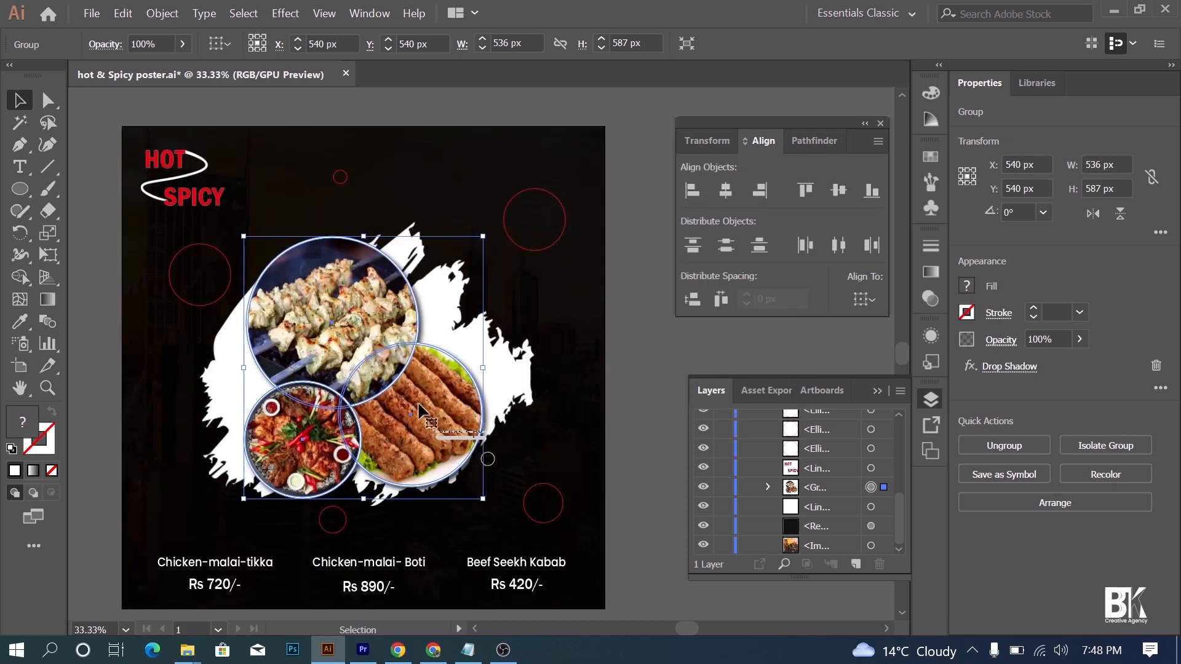
scroll(396, 386, down, 1)
scroll(395, 386, down, 1)
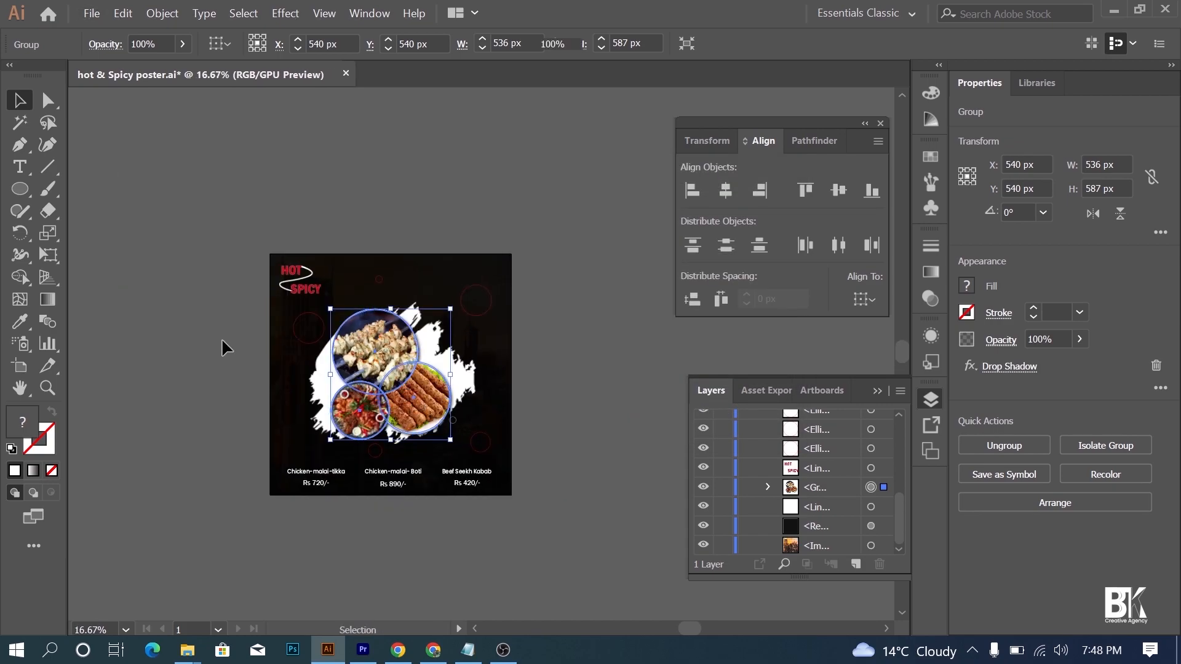
click(219, 343)
scroll(219, 342, up, 1)
scroll(340, 365, up, 1)
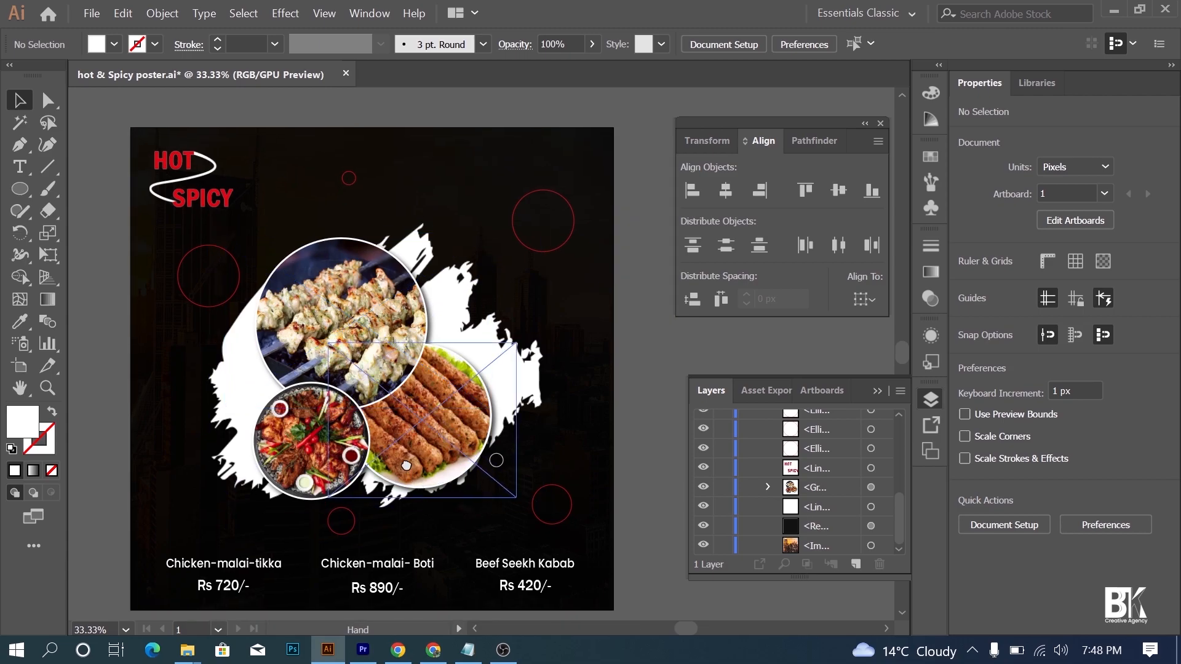